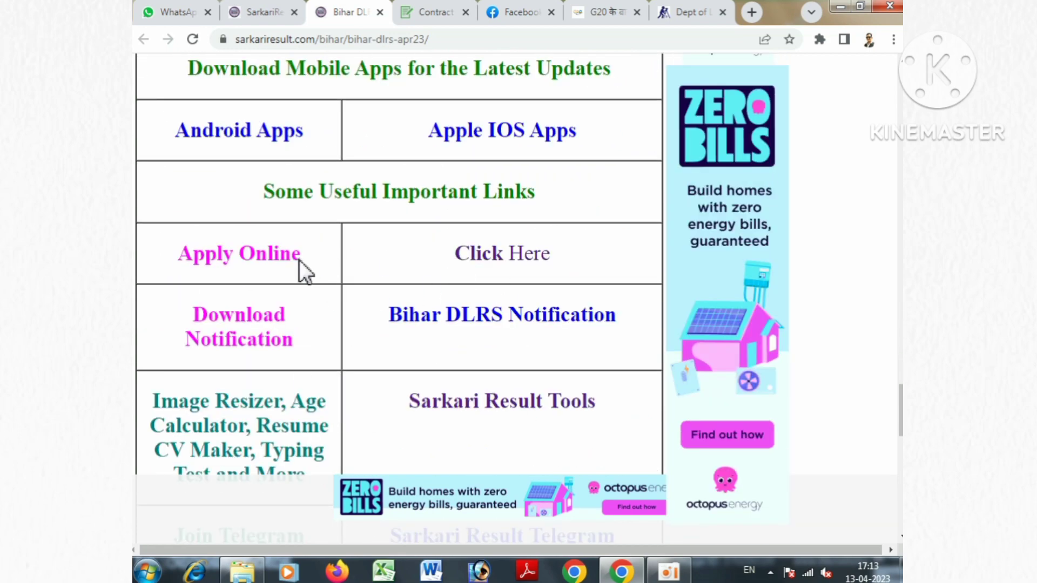
# Step: Open the Bihar DLRS online application site and start a new candidate registration
pyautogui.click(483, 261)
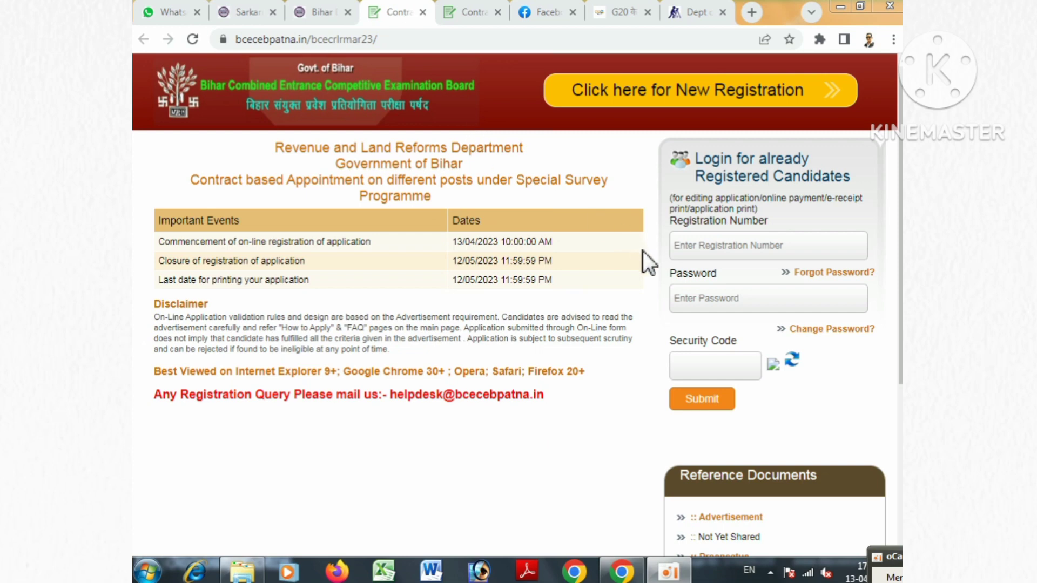
pyautogui.click(678, 246)
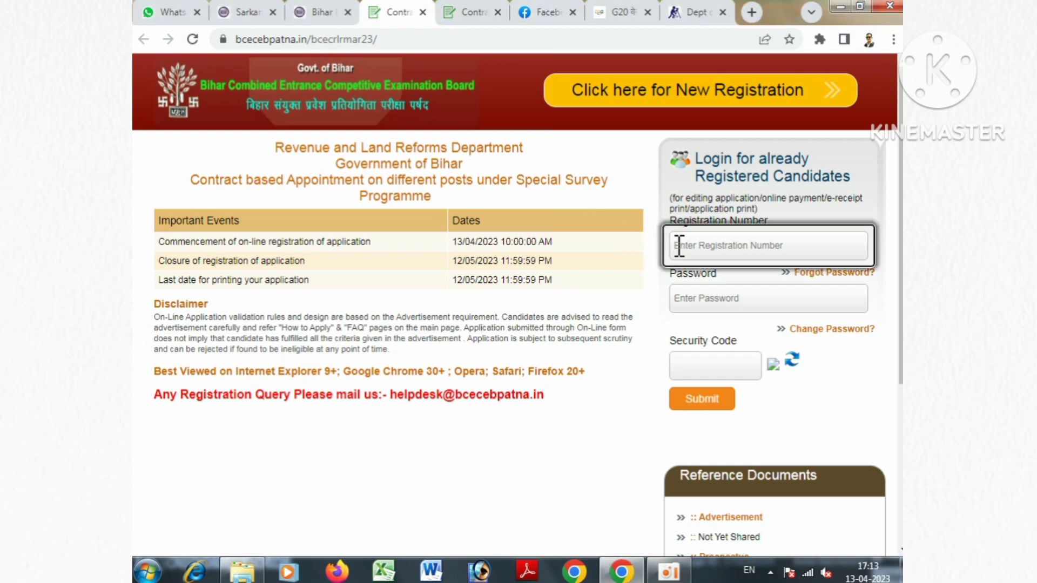
pyautogui.click(707, 301)
pyautogui.click(711, 371)
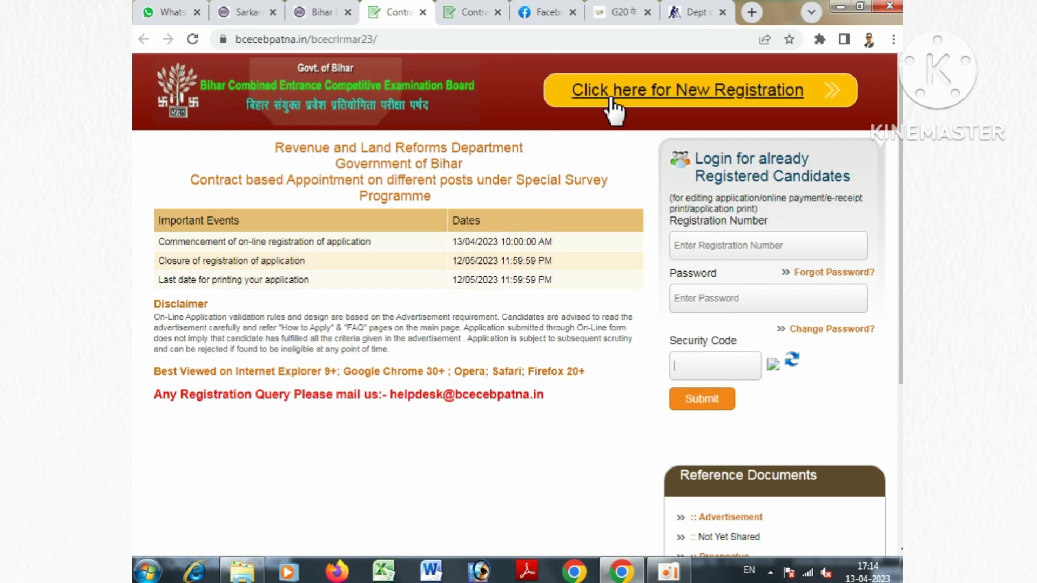
pyautogui.click(686, 103)
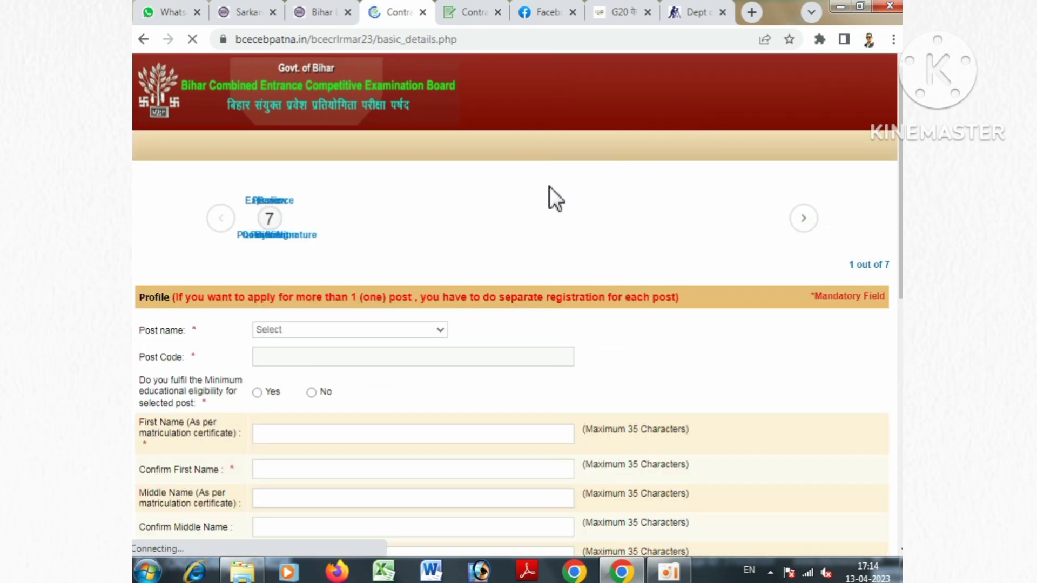
# Step: Choose Special Survey Clerk as the post name and answer Yes to fulfilling the minimum educational eligibility
pyautogui.scroll(-1, 329, 254)
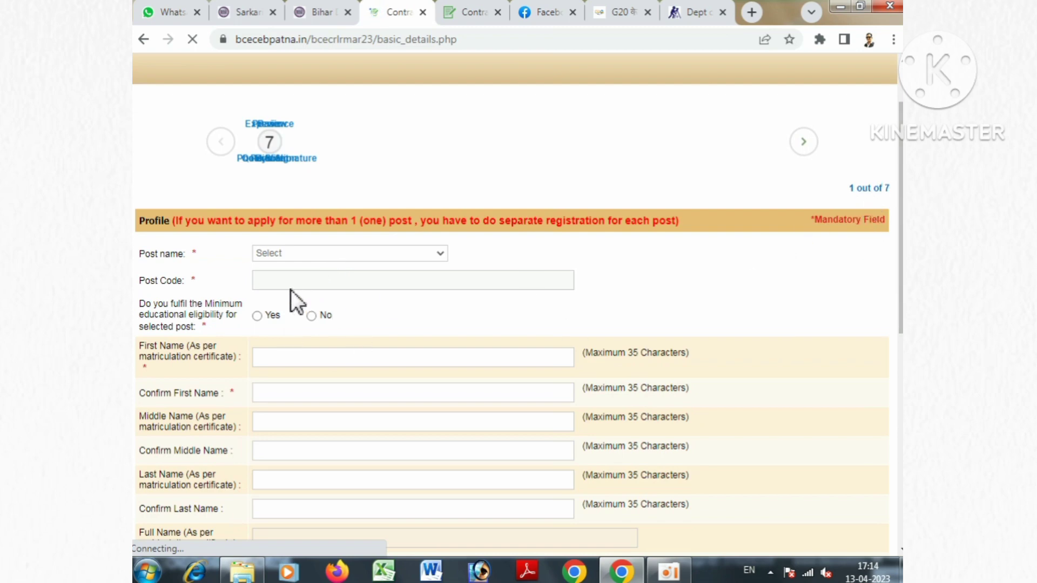
pyautogui.scroll(1, 352, 341)
pyautogui.scroll(1, 352, 341)
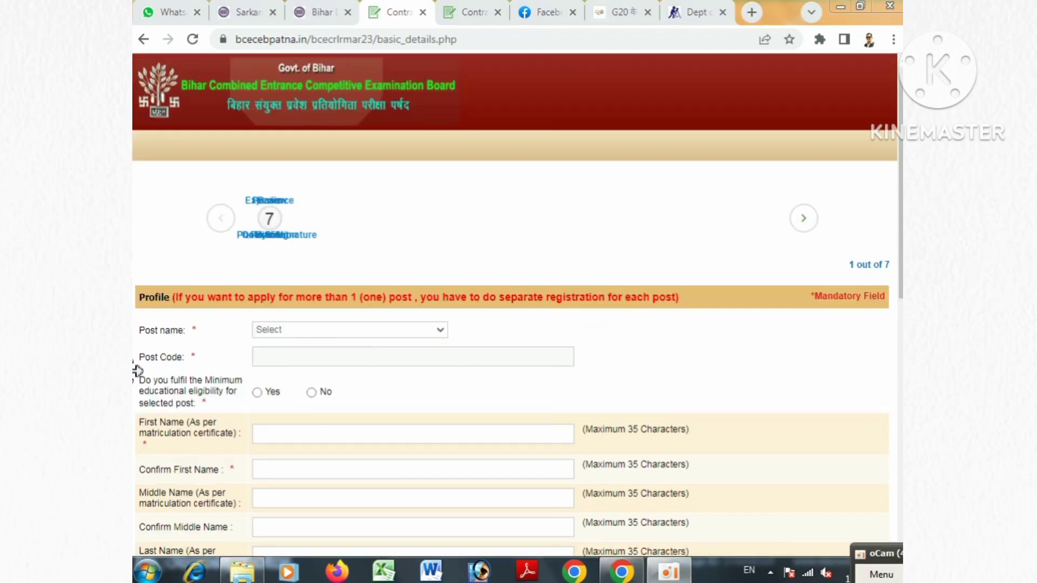
pyautogui.scroll(-3, 881, 186)
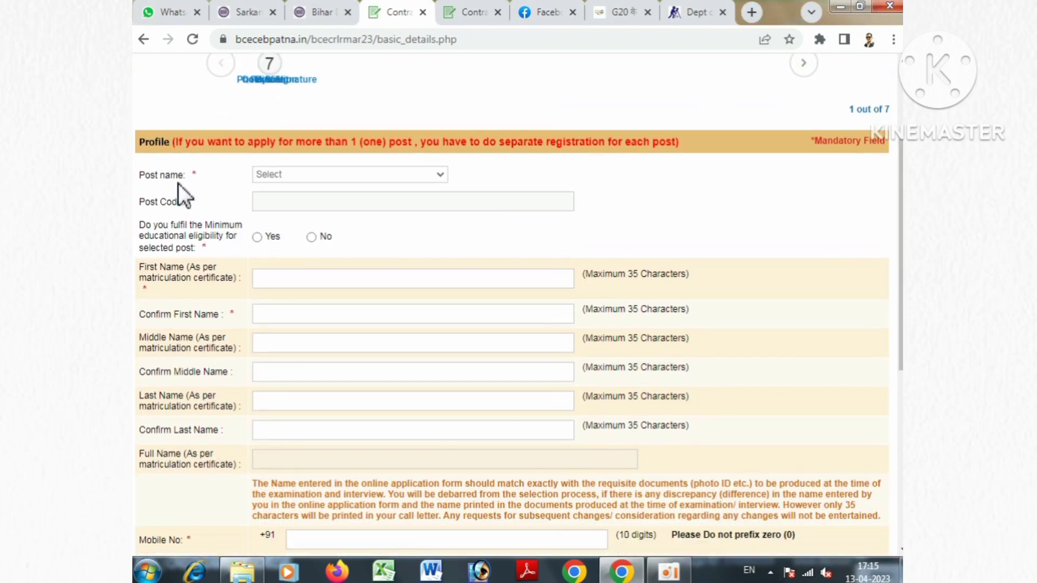
pyautogui.click(277, 174)
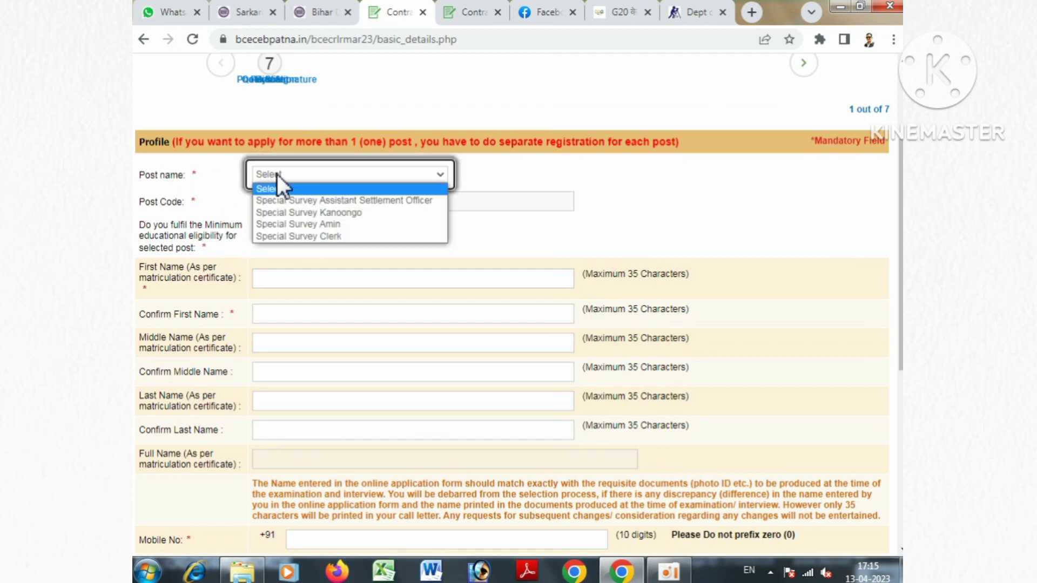
pyautogui.click(306, 236)
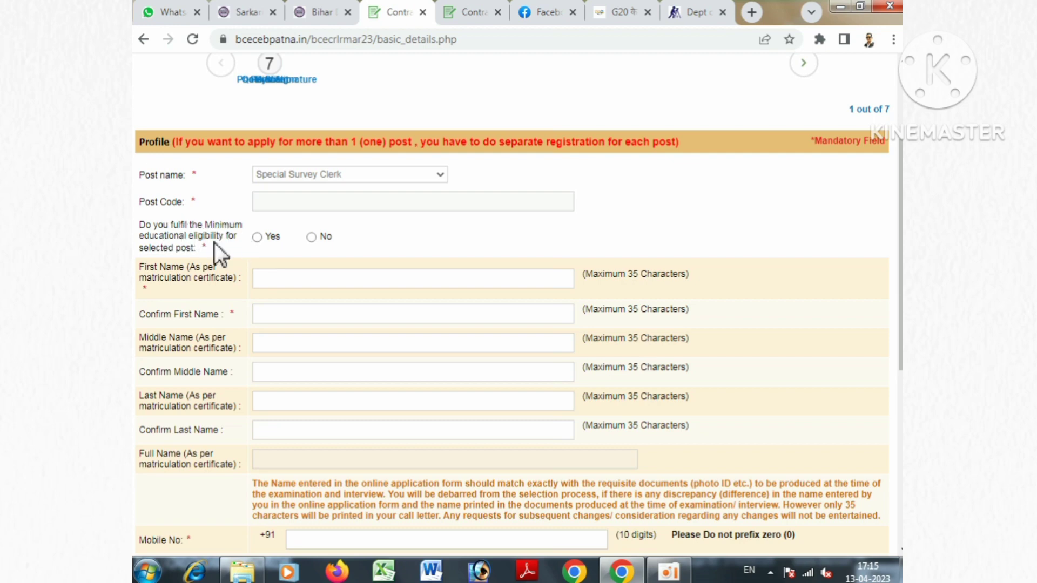
pyautogui.click(258, 240)
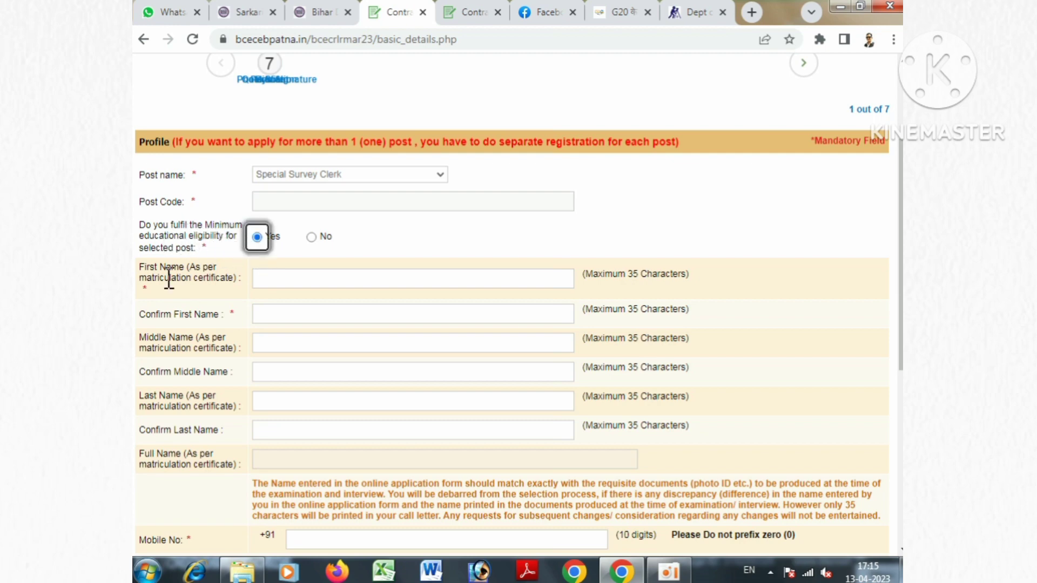
# Step: Go through the first, middle and last name fields together with their confirmation fields
pyautogui.click(308, 283)
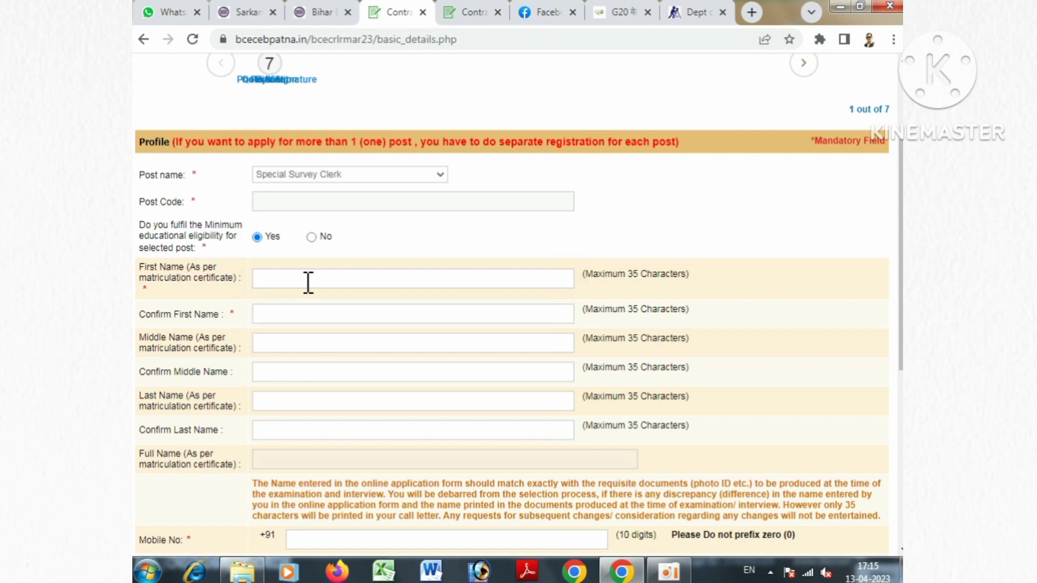
pyautogui.click(286, 315)
pyautogui.scroll(-2, 287, 316)
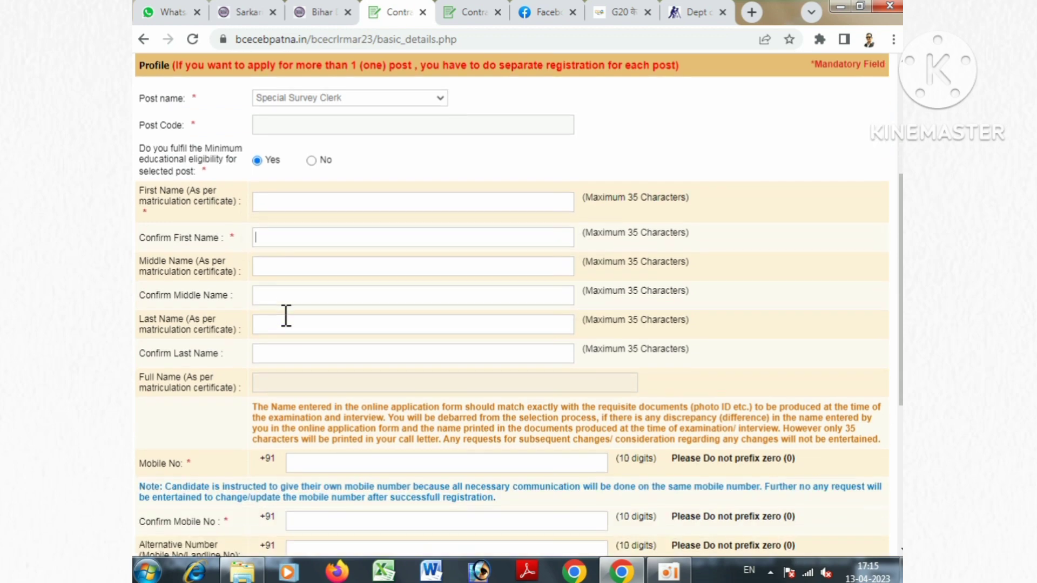
pyautogui.click(271, 268)
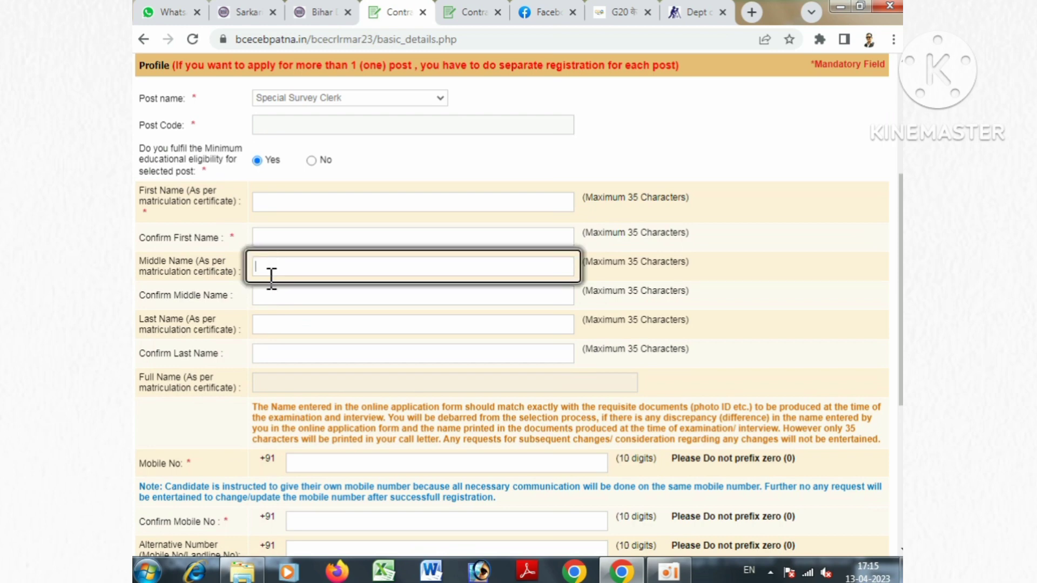
pyautogui.click(272, 294)
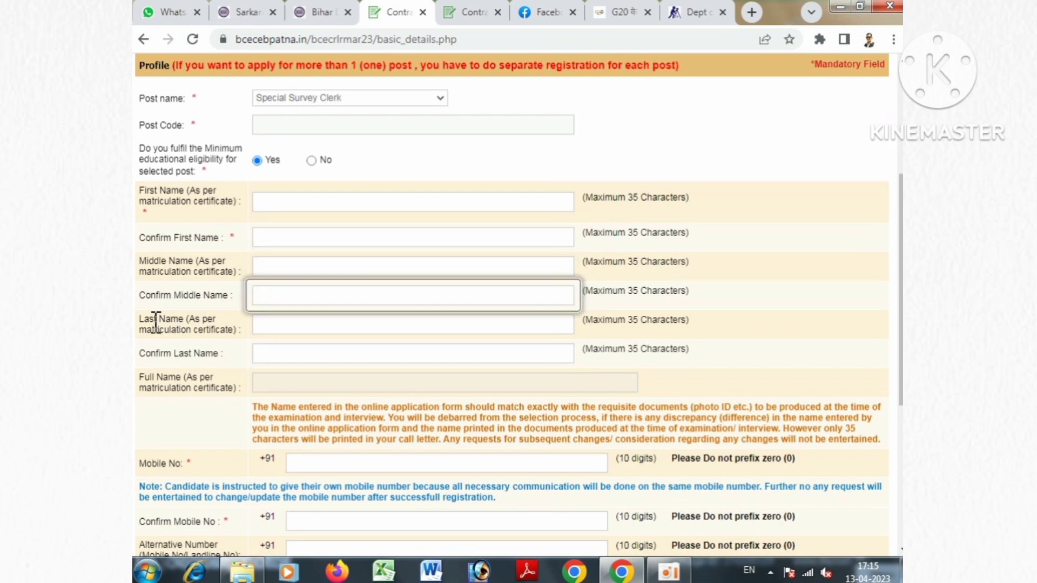
pyautogui.click(283, 327)
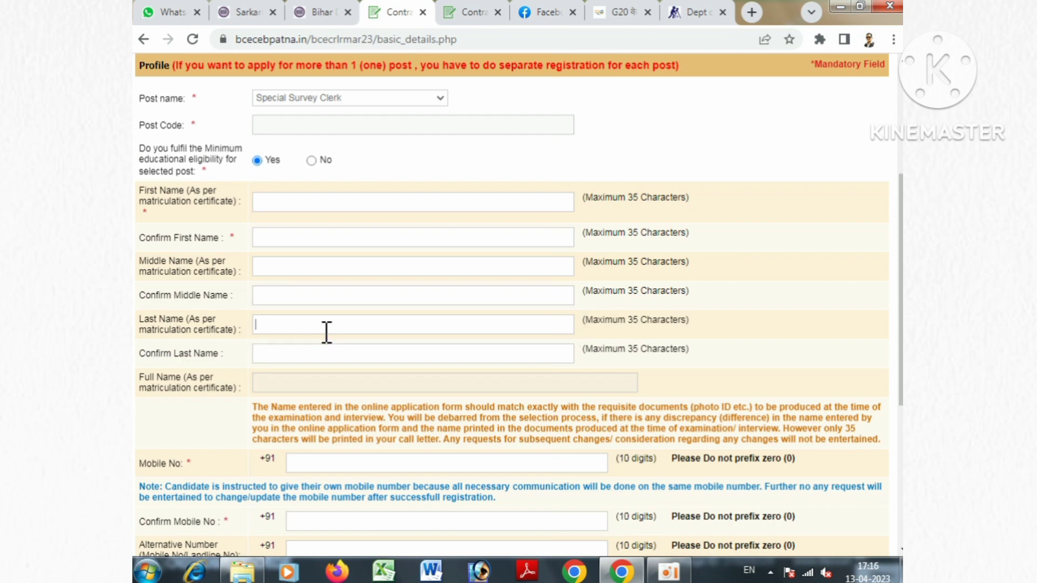
pyautogui.click(270, 352)
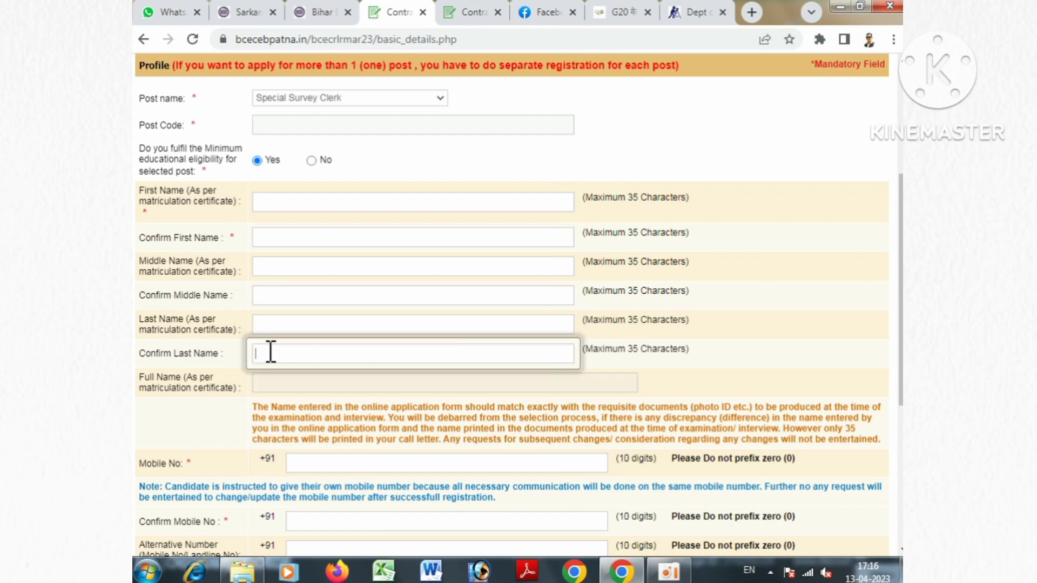
# Step: Review the full name, mobile number, alternative number and email fields with their confirmation fields
pyautogui.scroll(-2, 298, 379)
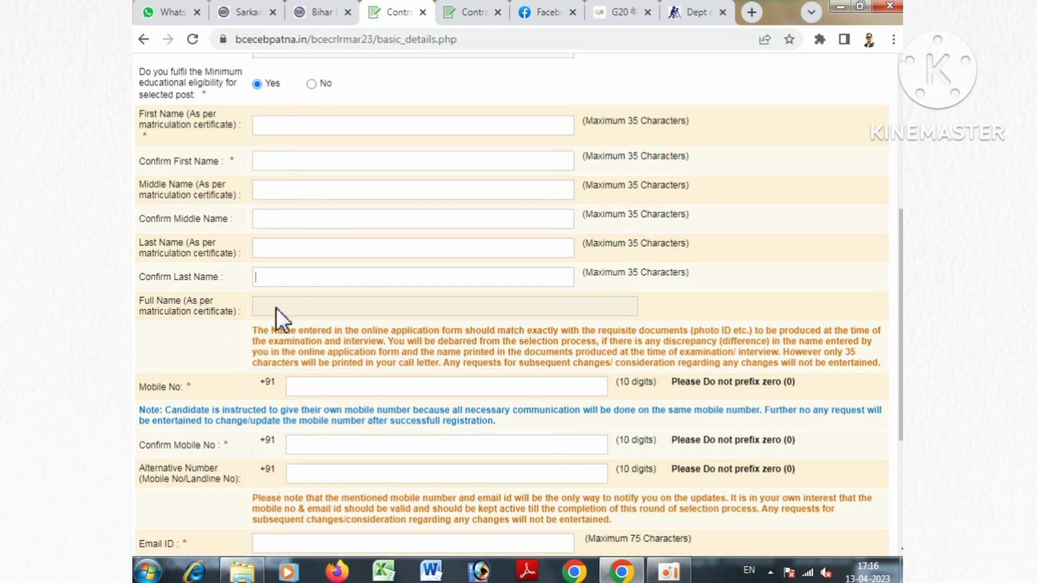
pyautogui.scroll(-2, 323, 309)
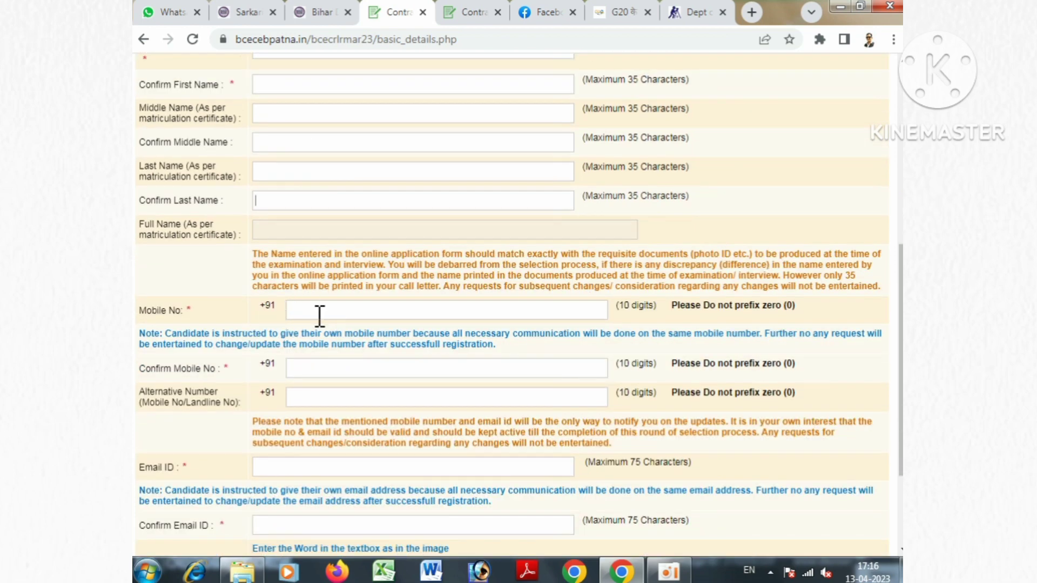
pyautogui.click(319, 312)
pyautogui.scroll(-2, 319, 324)
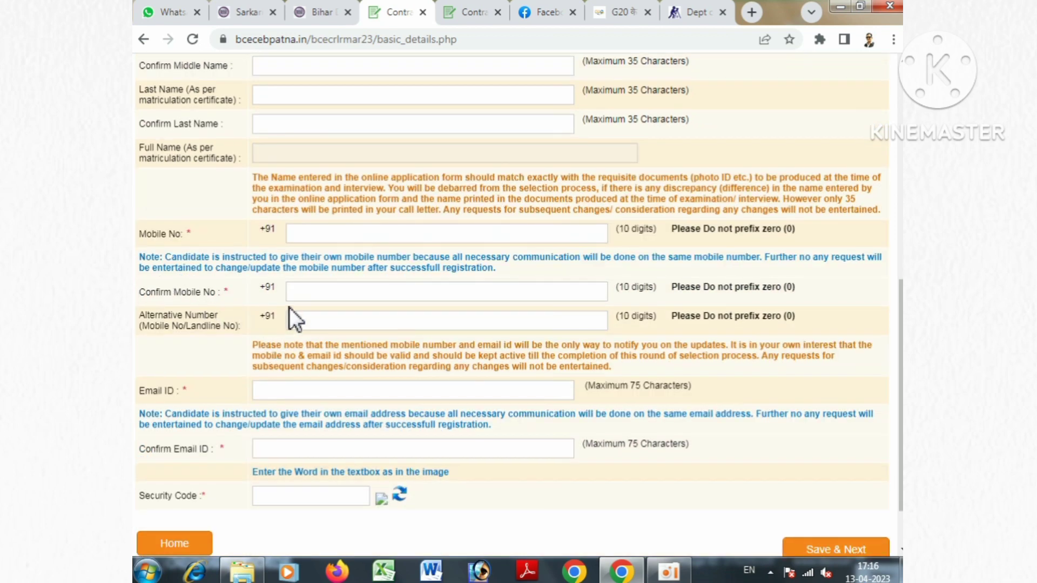
pyautogui.click(332, 290)
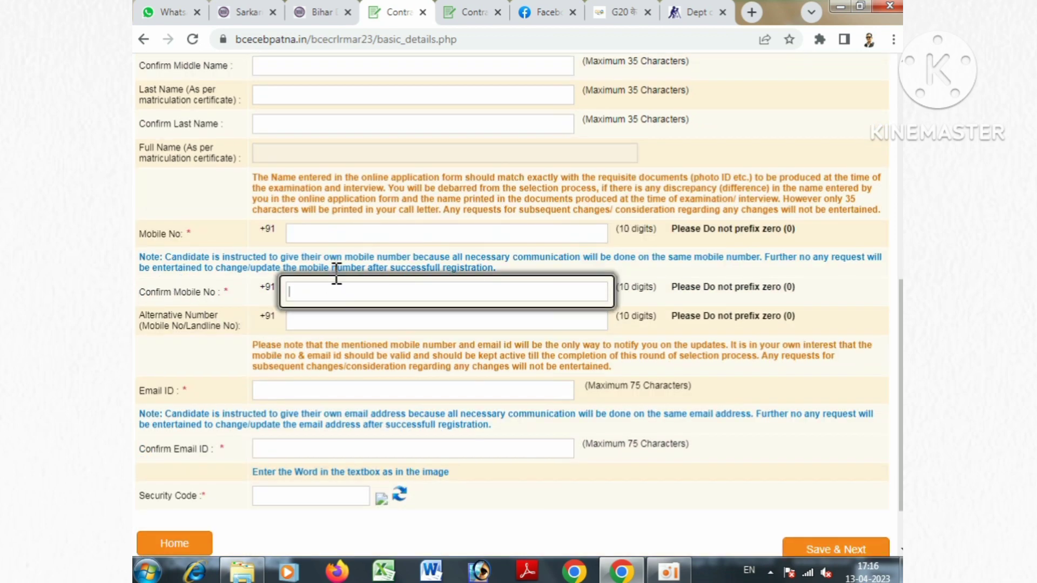
pyautogui.click(312, 317)
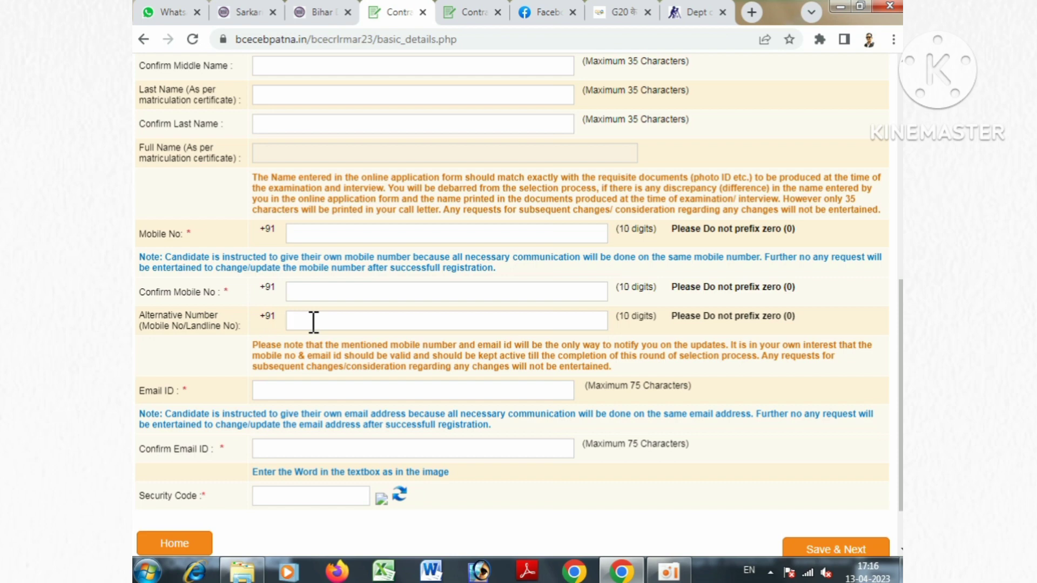
pyautogui.scroll(-1, 313, 322)
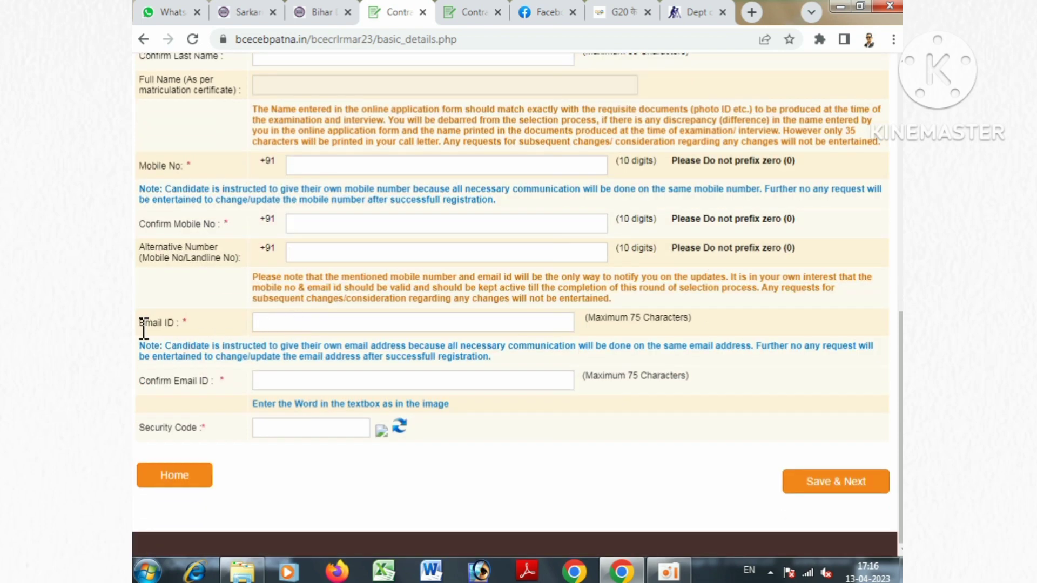
pyautogui.click(322, 324)
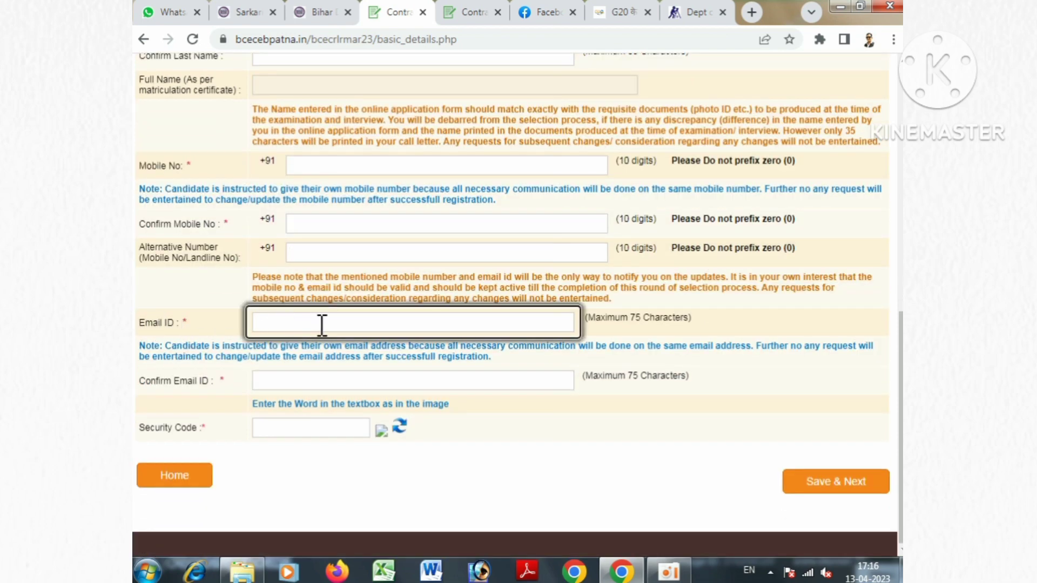
pyautogui.click(281, 385)
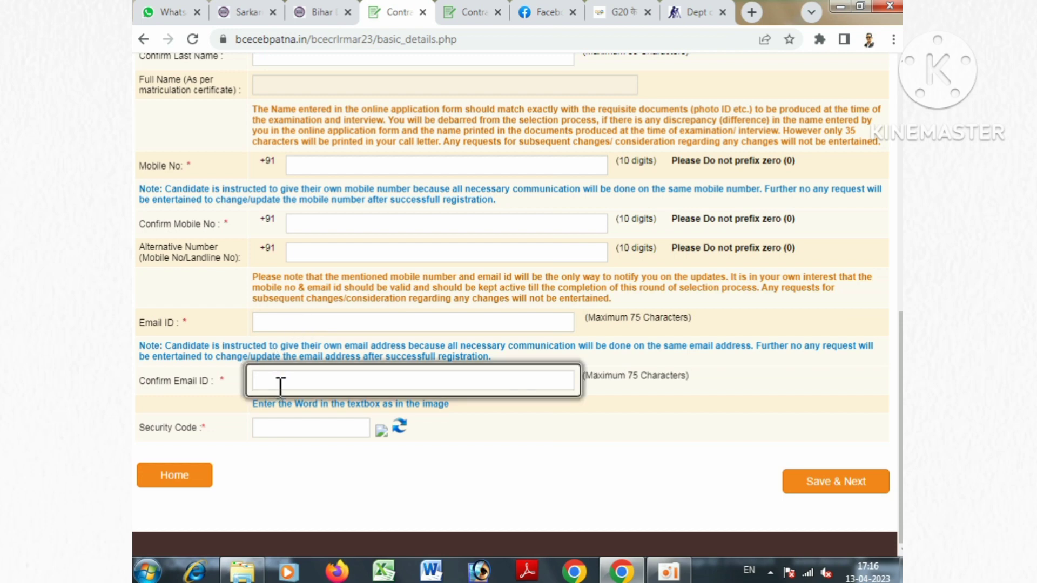
# Step: Refresh the security code image, then save the completed profile details and confirm that the entered data is correct
pyautogui.click(398, 426)
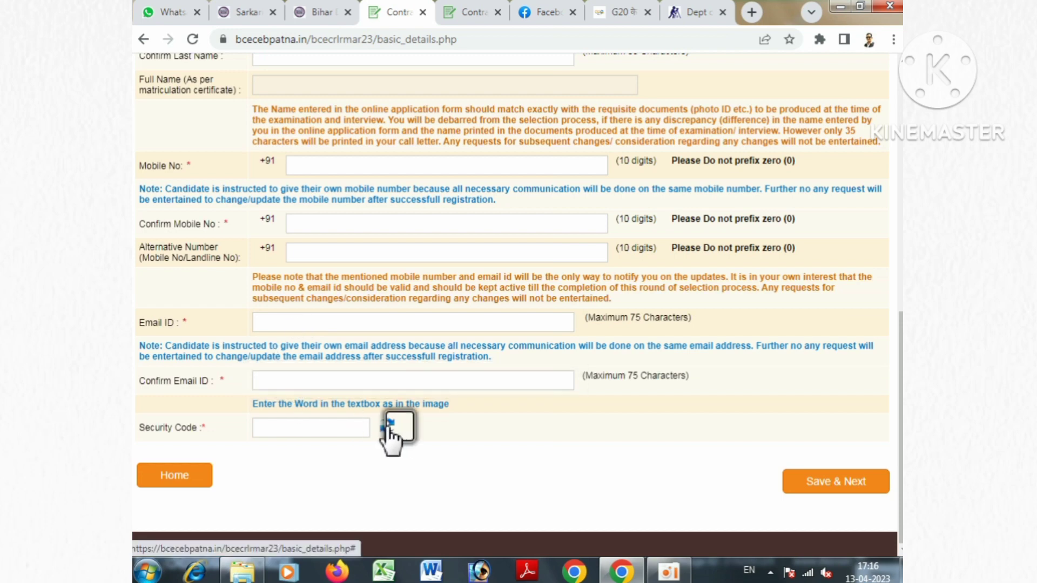
pyautogui.click(331, 427)
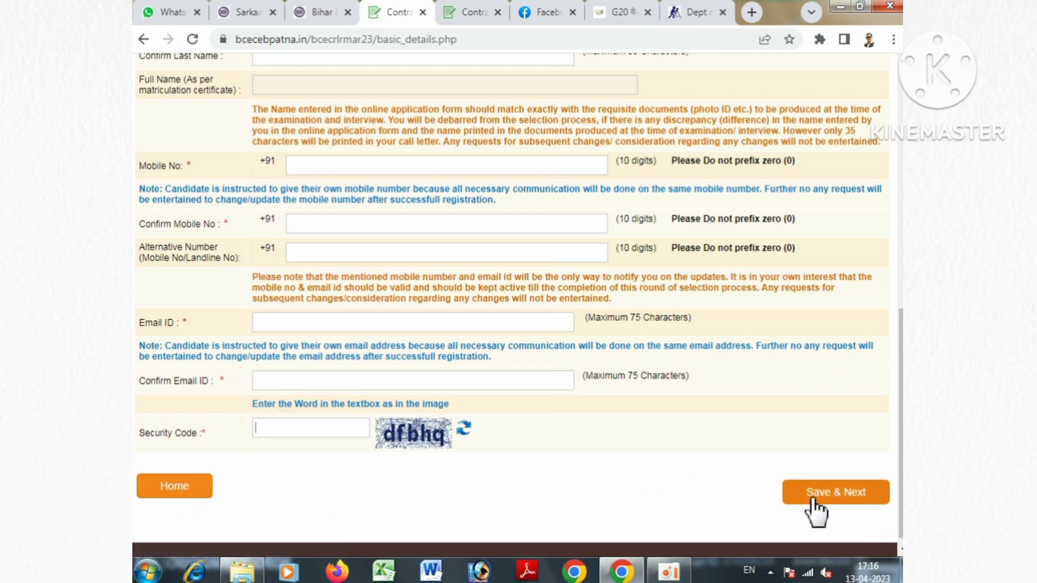
pyautogui.scroll(-1, 817, 512)
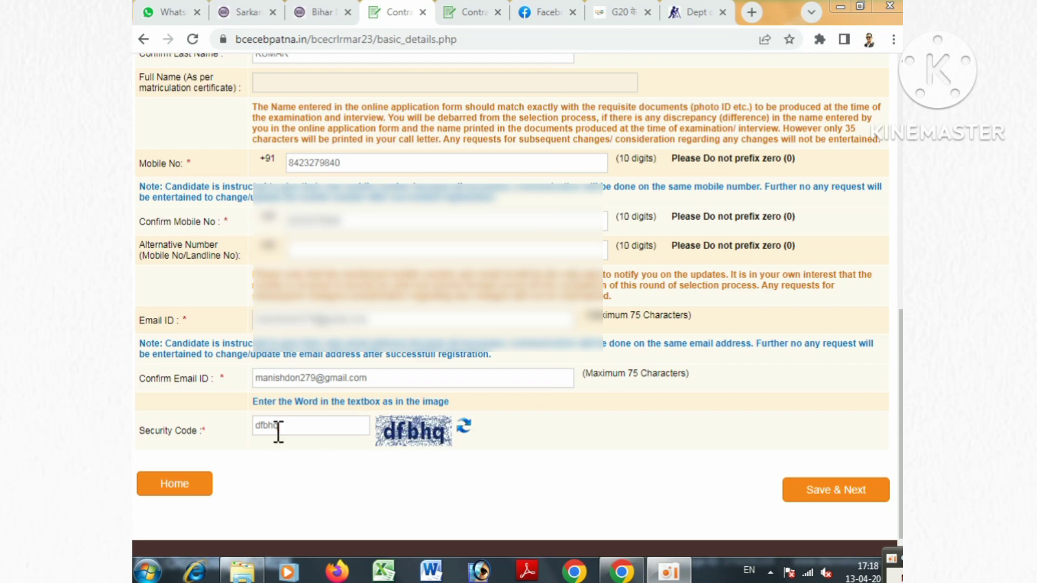
pyautogui.click(843, 496)
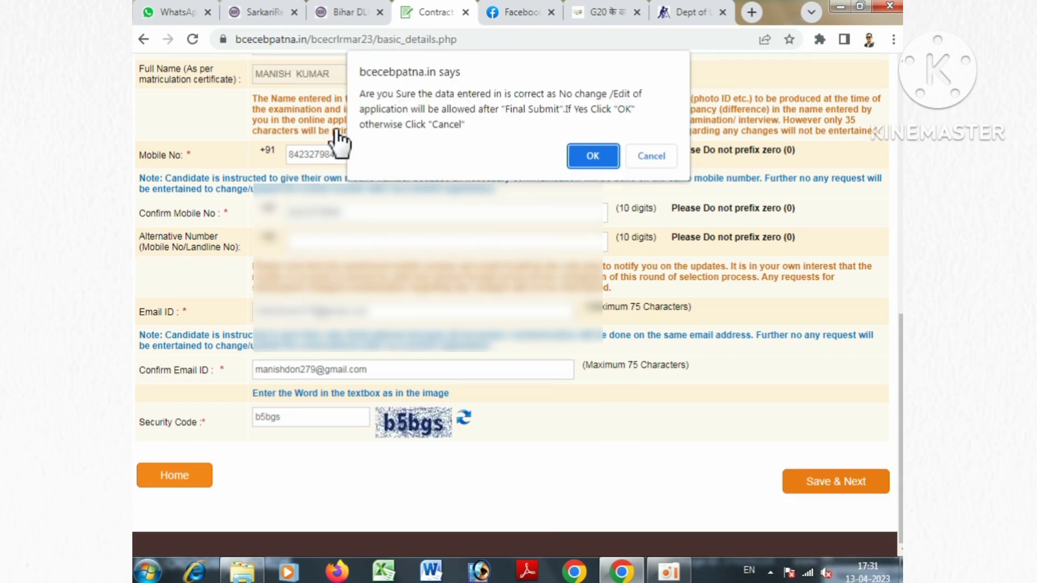
pyautogui.click(591, 156)
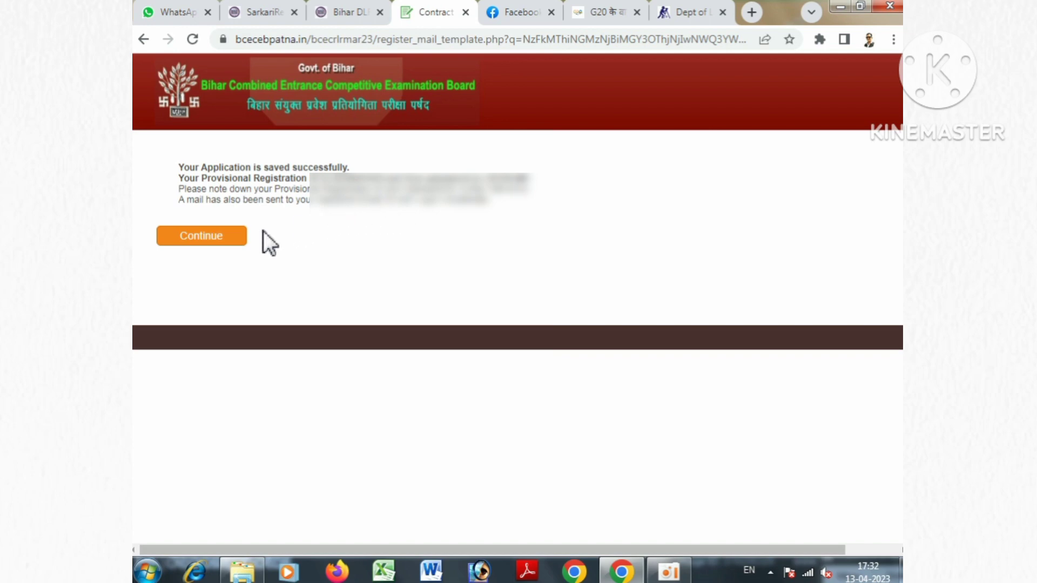
# Step: Continue to the candidate login and sign in with the provisional registration number, account password and displayed security code
pyautogui.click(223, 238)
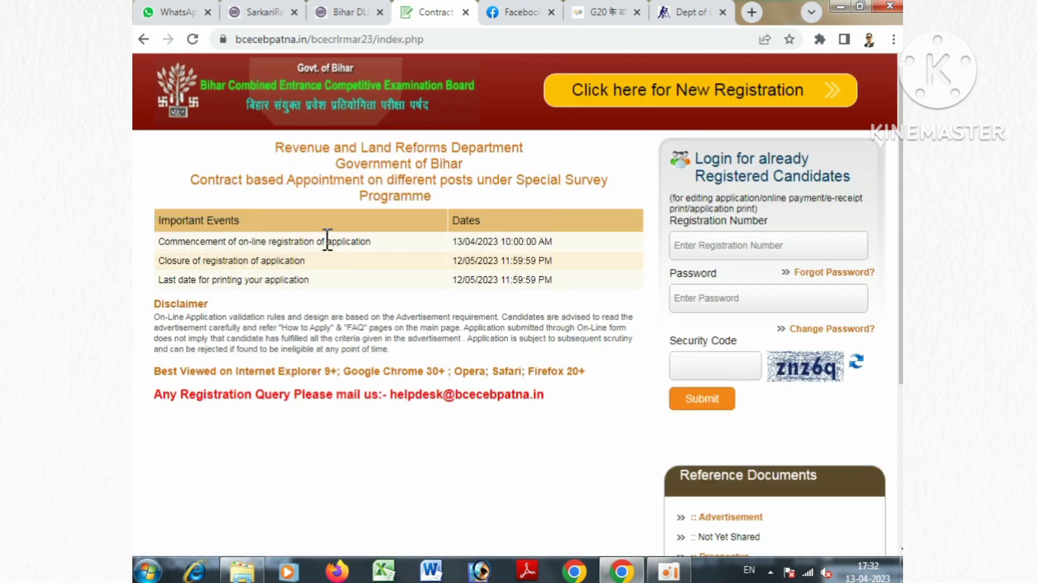
pyautogui.click(707, 245)
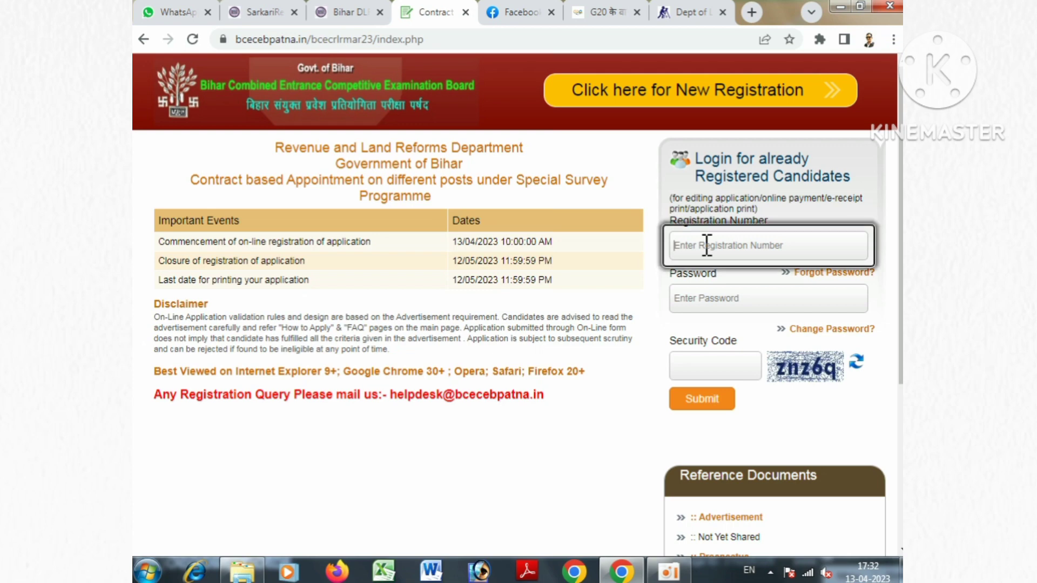
pyautogui.click(710, 301)
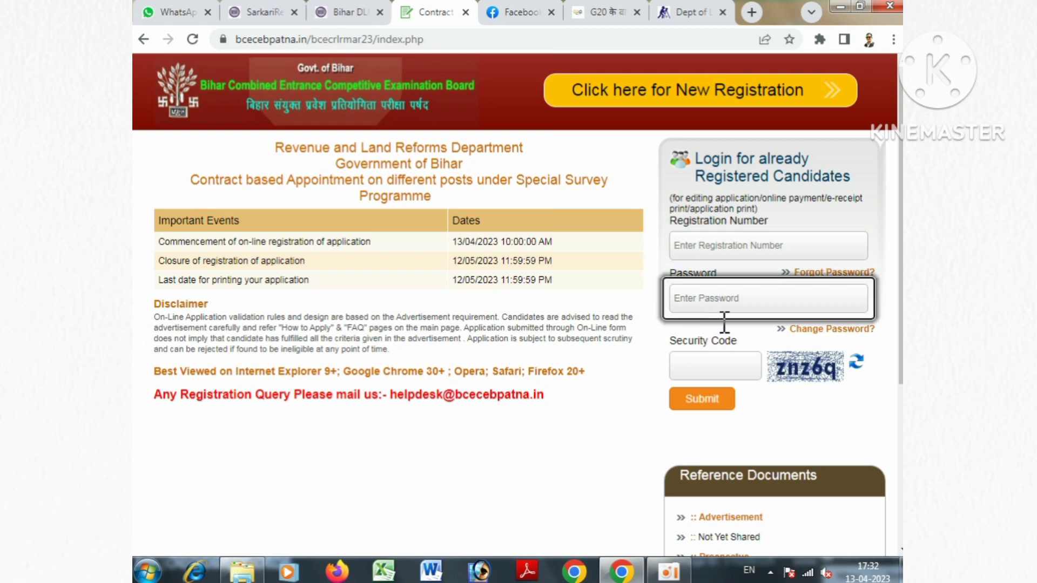
pyautogui.click(748, 375)
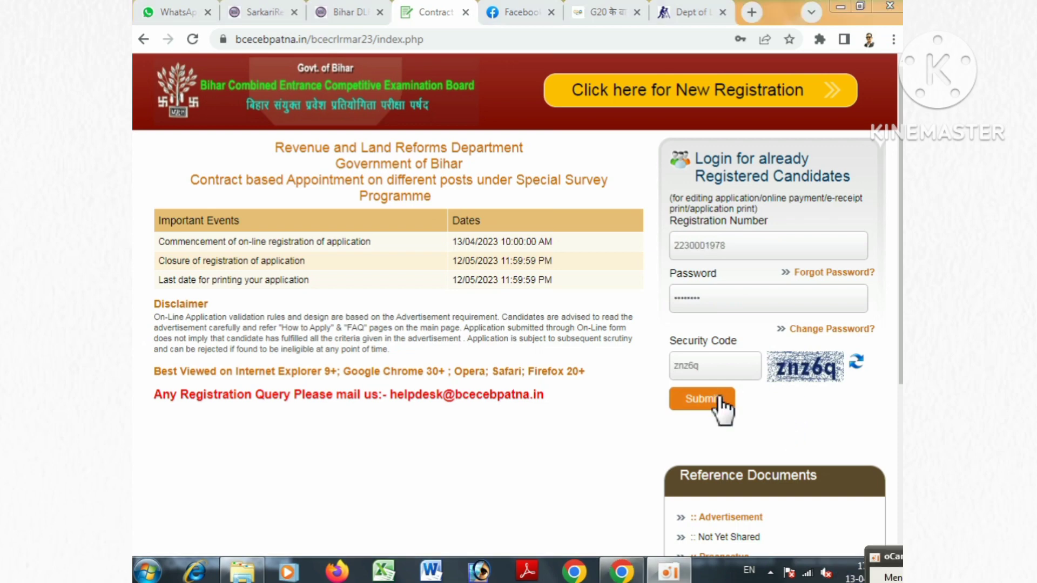
pyautogui.click(720, 401)
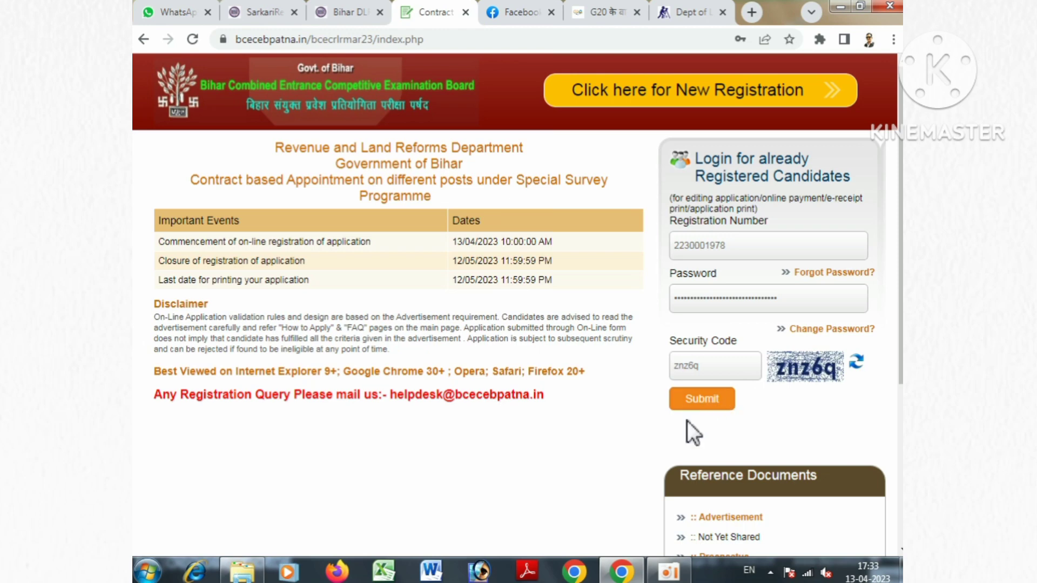
pyautogui.click(702, 401)
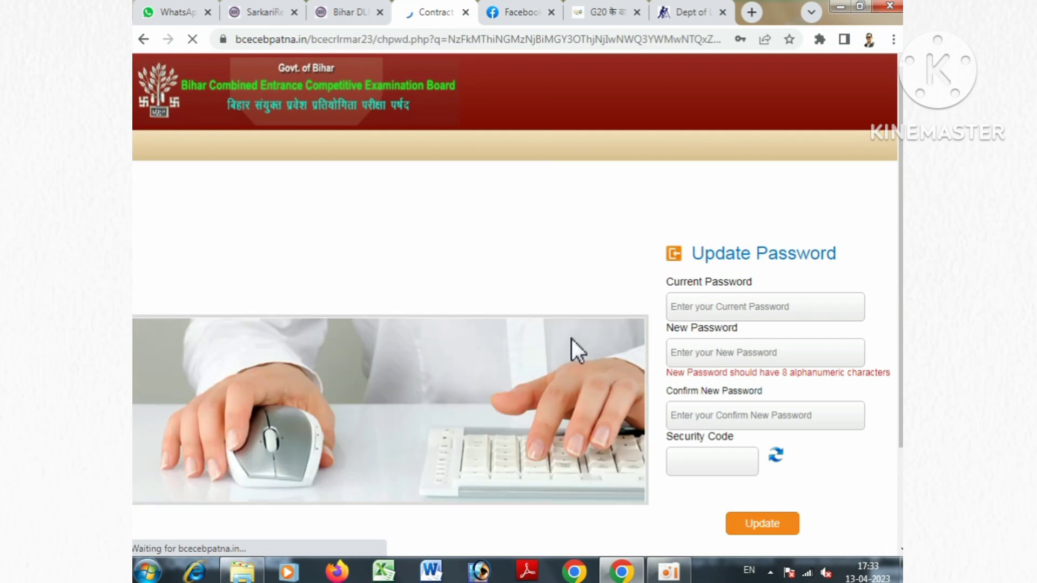
# Step: Update the account password with the current password, a new confirmed password and the security code, without saving it in the browser
pyautogui.scroll(-2, 571, 338)
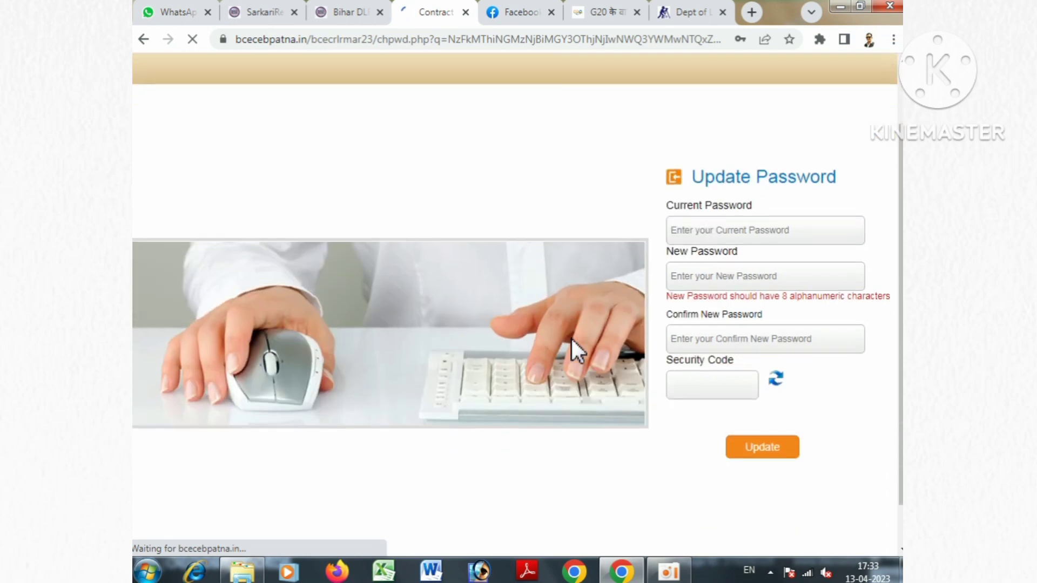
pyautogui.click(713, 238)
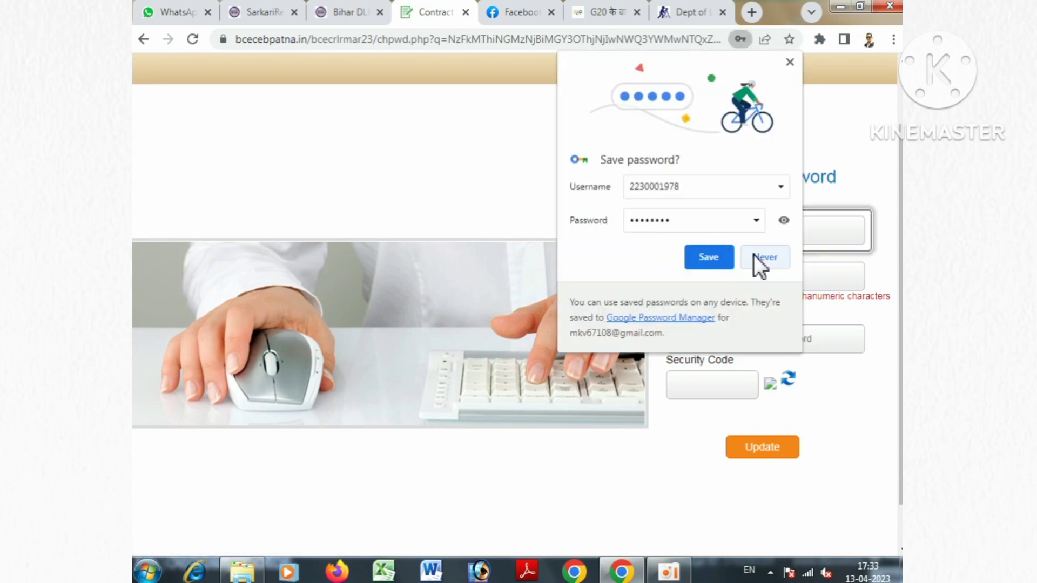
pyautogui.click(755, 254)
pyautogui.click(724, 232)
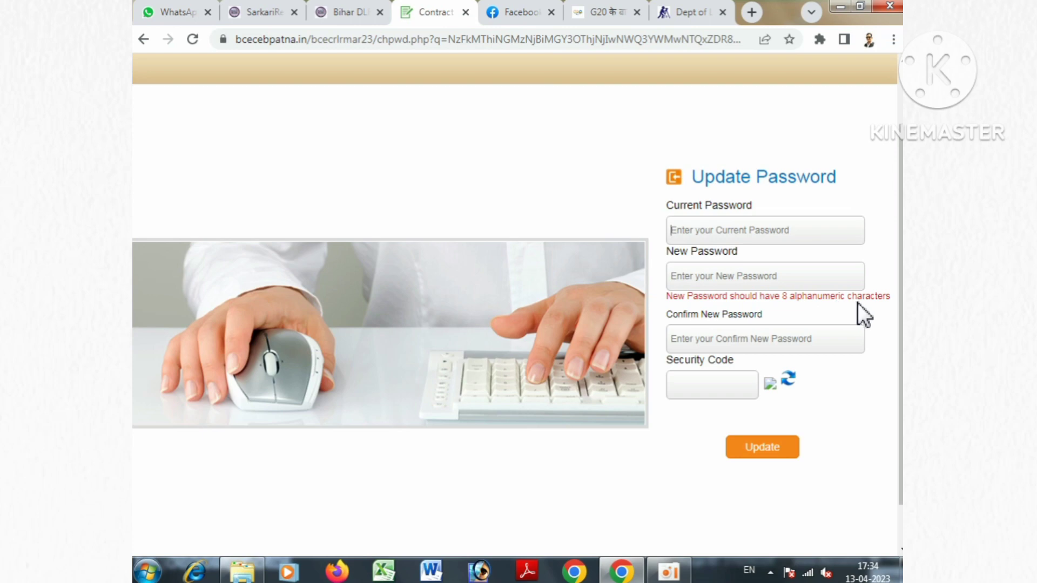
pyautogui.click(699, 335)
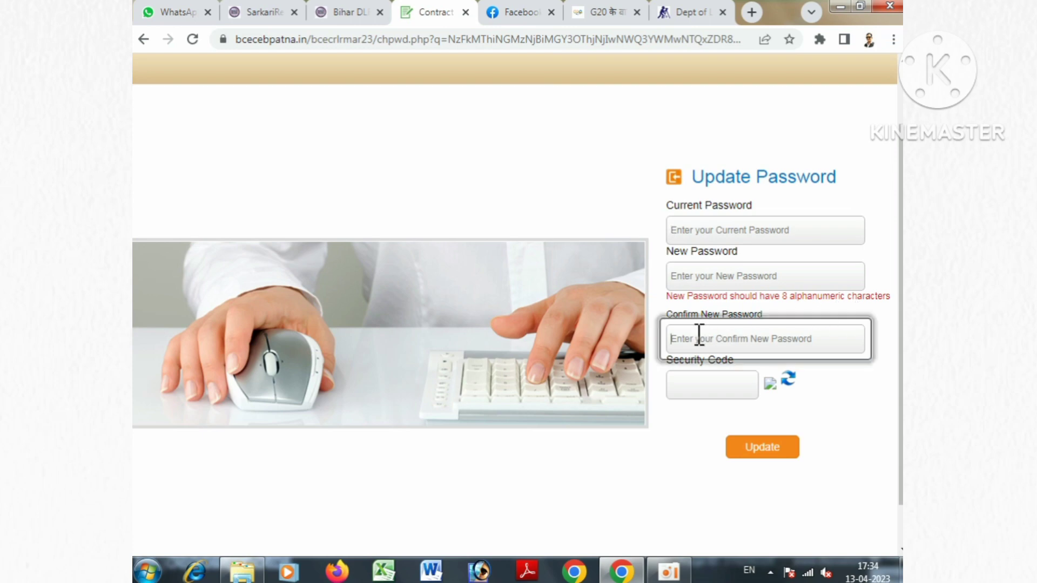
pyautogui.click(788, 379)
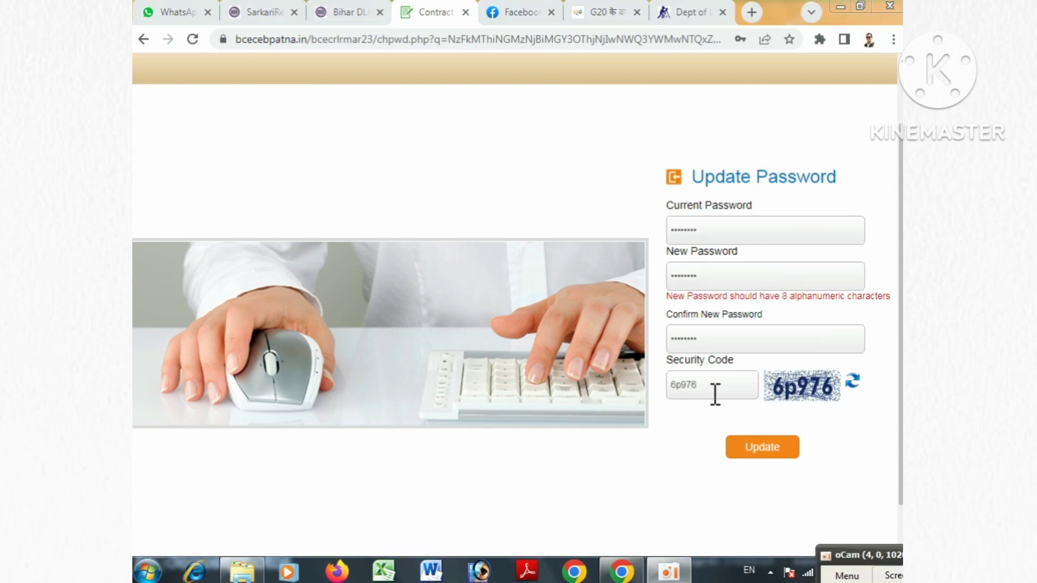
pyautogui.click(763, 457)
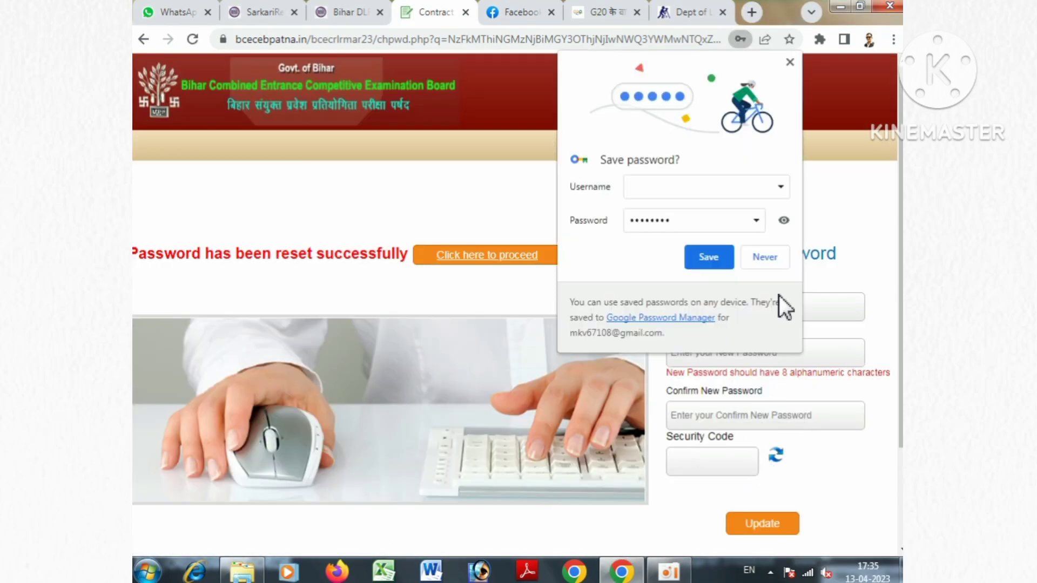
pyautogui.click(761, 258)
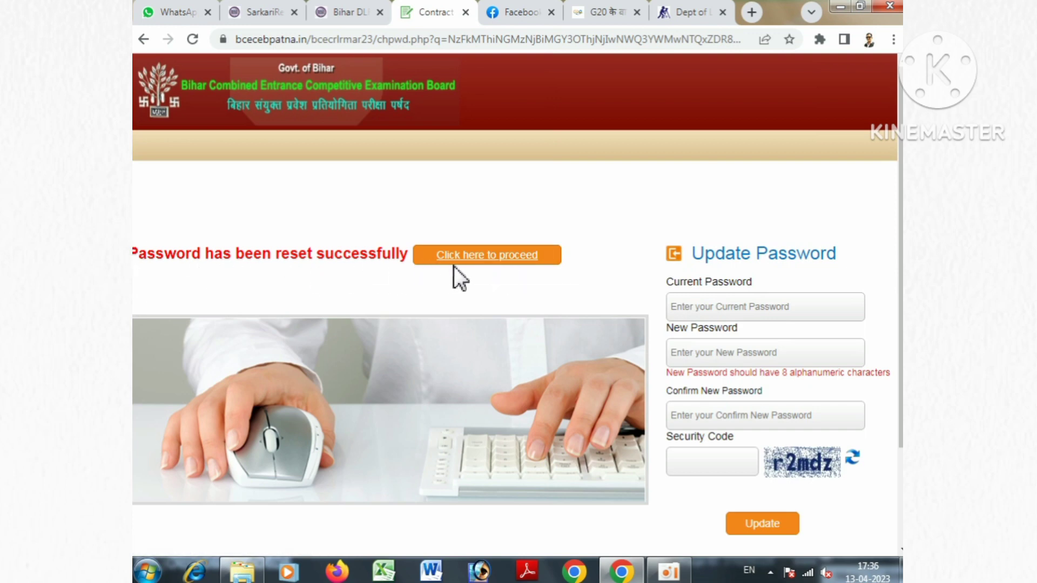
# Step: Proceed to the candidate login and sign in with the registration number, the new password and the displayed security code
pyautogui.click(469, 265)
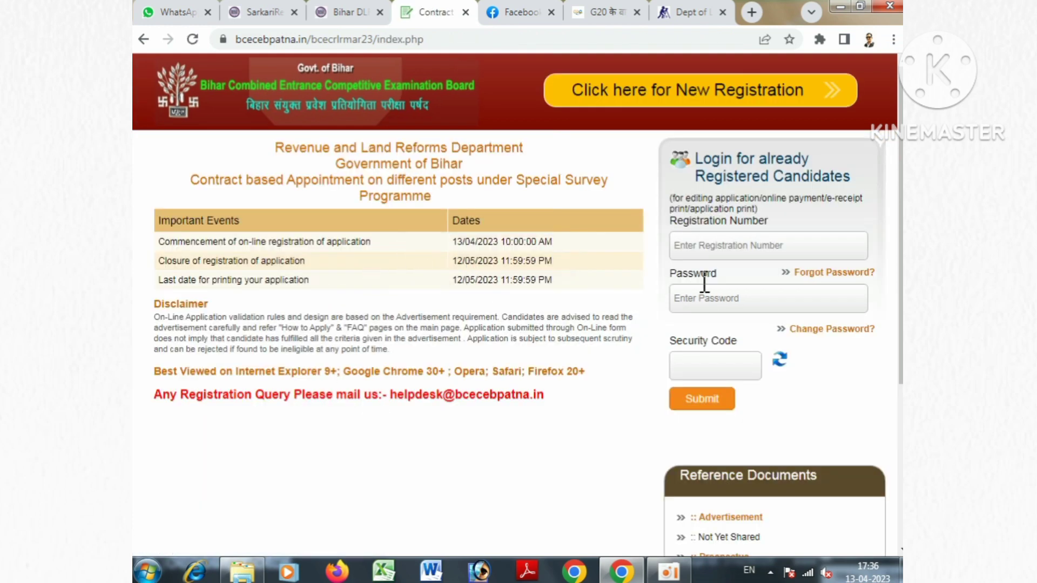
pyautogui.click(706, 249)
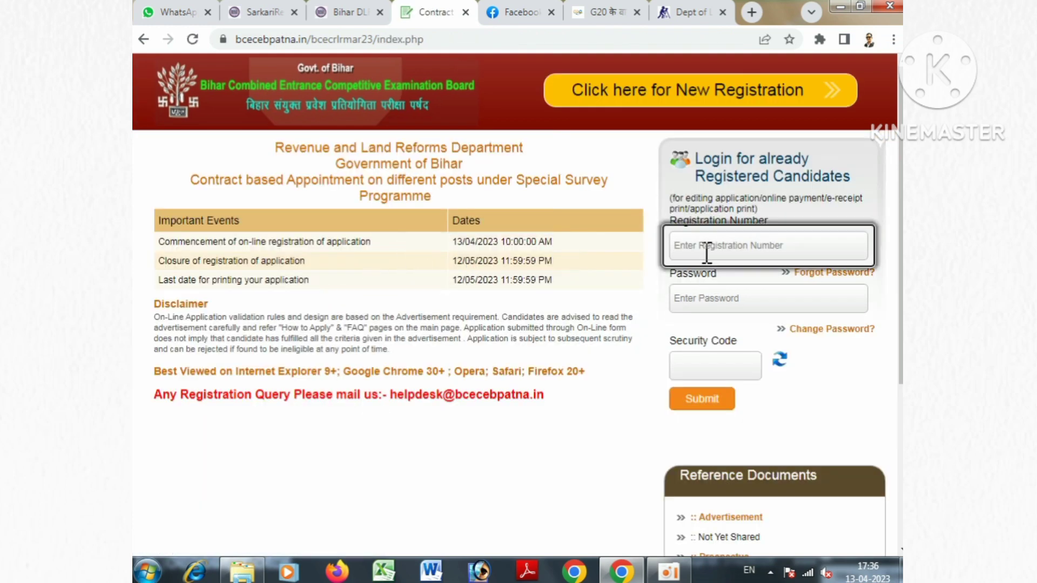
pyautogui.click(704, 309)
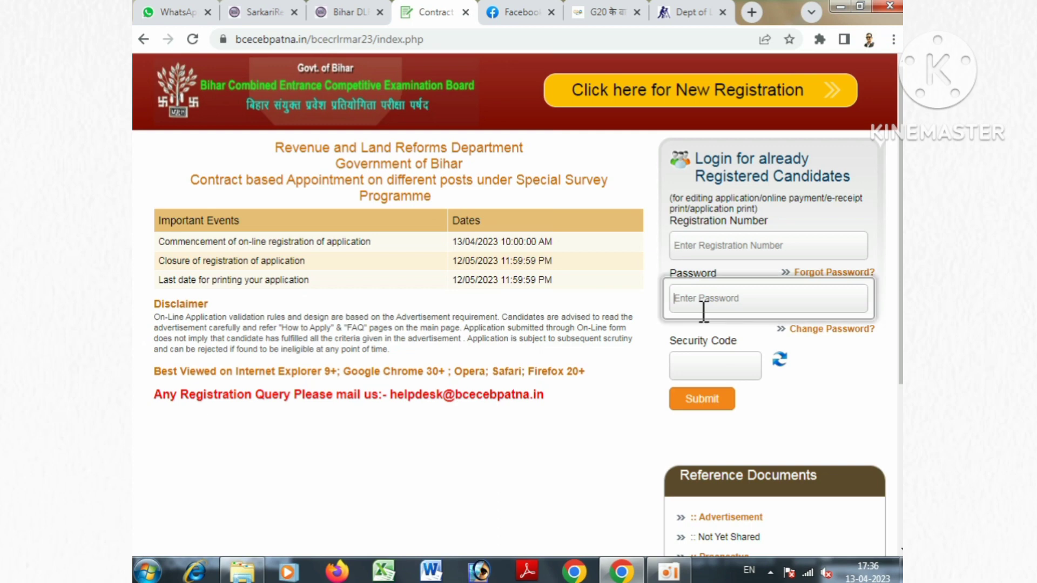
pyautogui.click(703, 359)
pyautogui.click(780, 361)
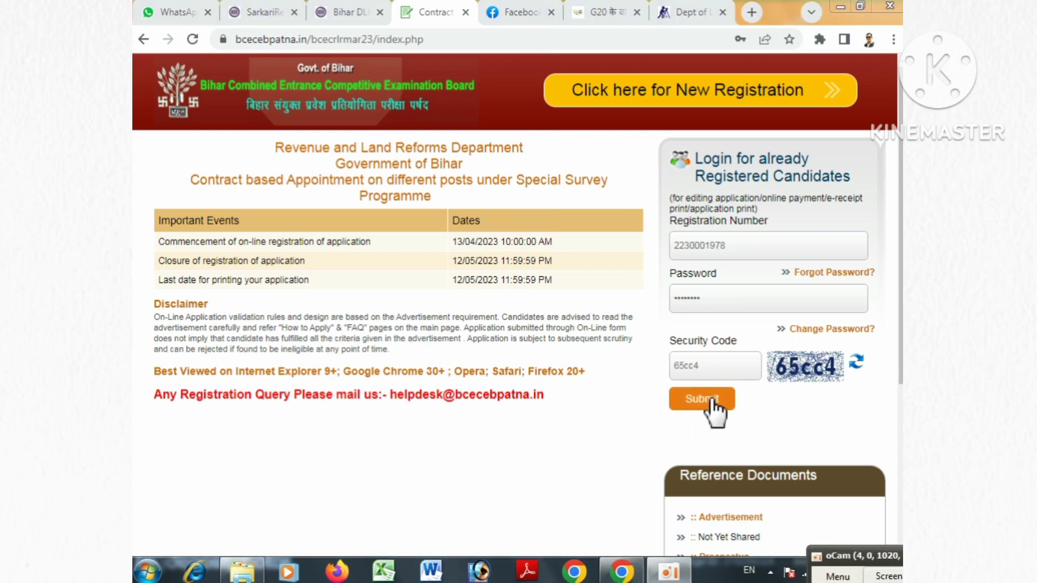
pyautogui.click(714, 410)
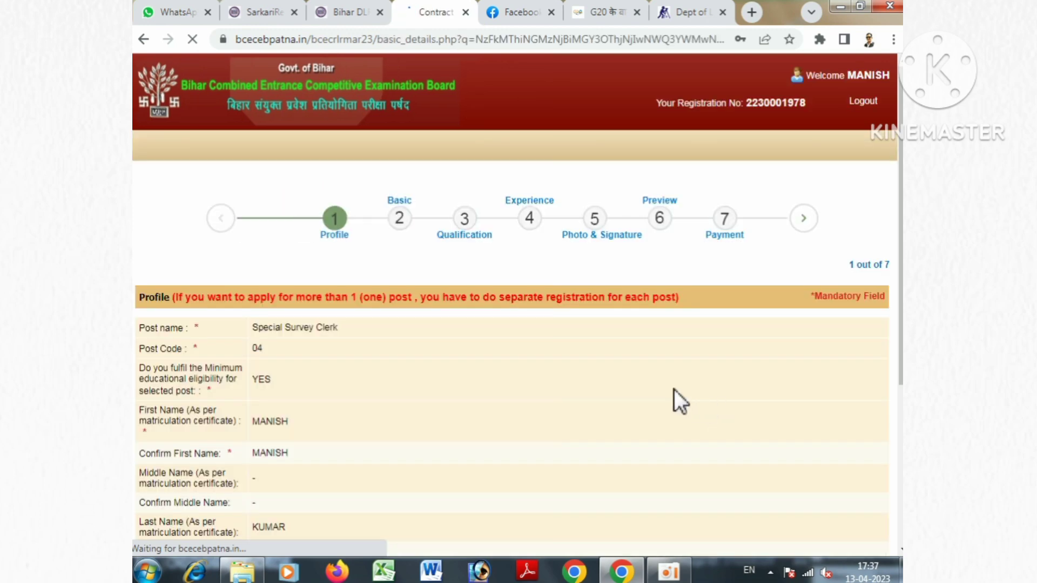
# Step: Review the saved profile details, from post name through email confirmation, and continue to the Basic Details section
pyautogui.scroll(-1, 378, 313)
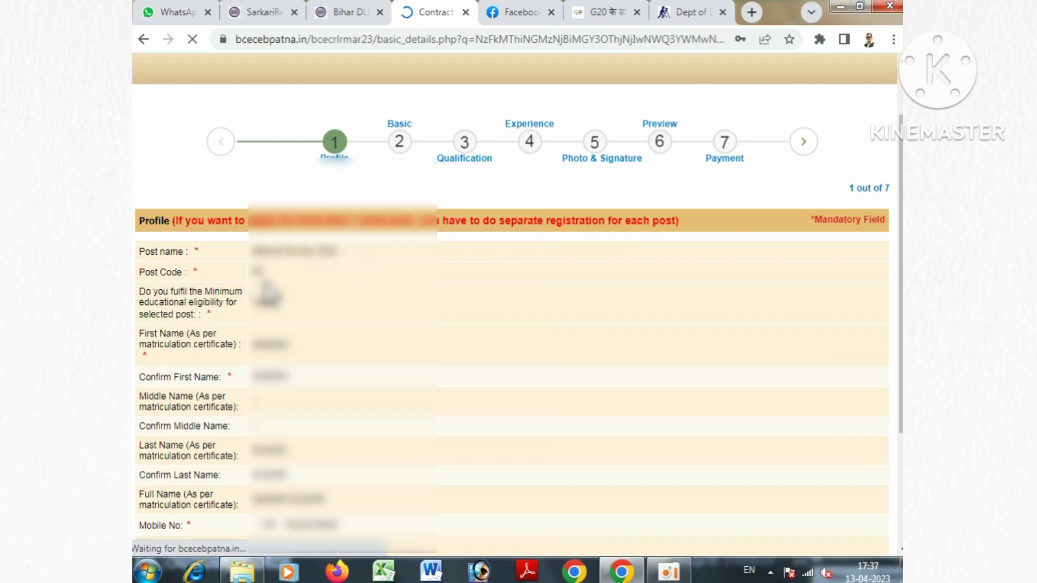
pyautogui.scroll(-3, 268, 291)
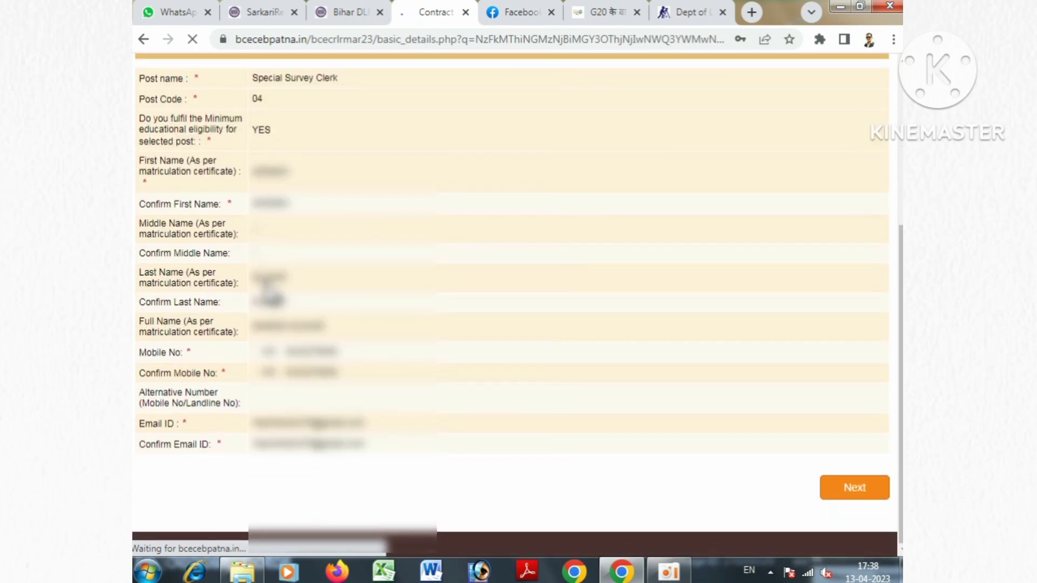
pyautogui.scroll(4, 267, 294)
pyautogui.scroll(-4, 305, 326)
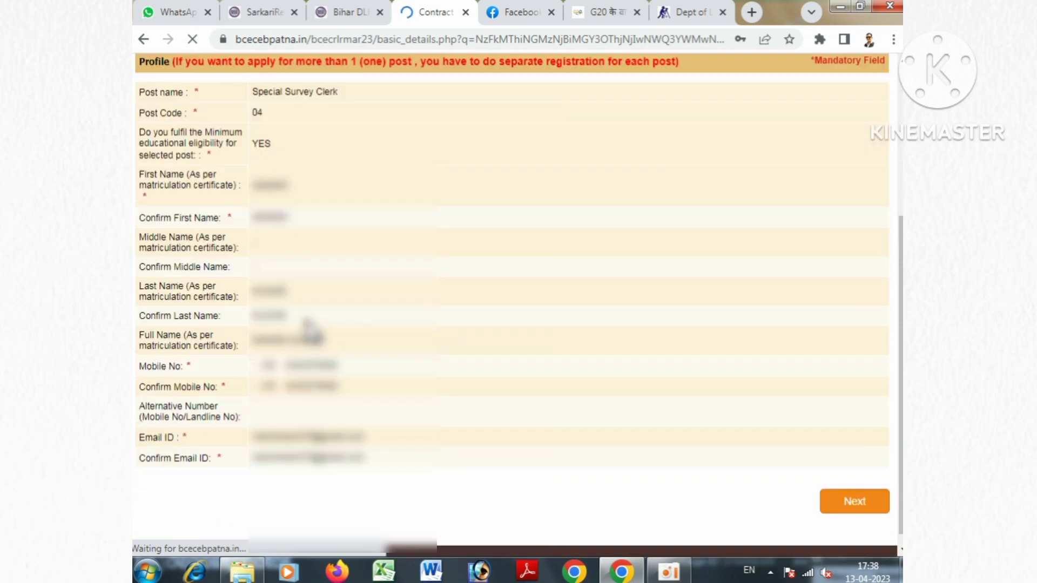
pyautogui.scroll(-1, 306, 326)
pyautogui.scroll(3, 248, 377)
pyautogui.scroll(-3, 251, 378)
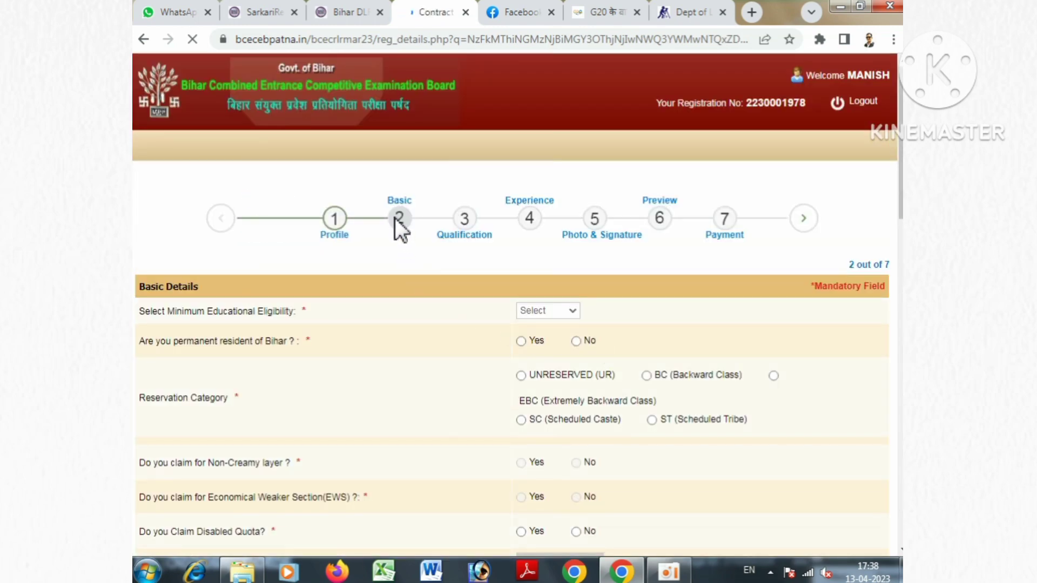
# Step: Set the minimum educational eligibility to Graduation, permanent resident of Bihar to No and the reservation category to UNRESERVED (UR)
pyautogui.scroll(-3, 368, 351)
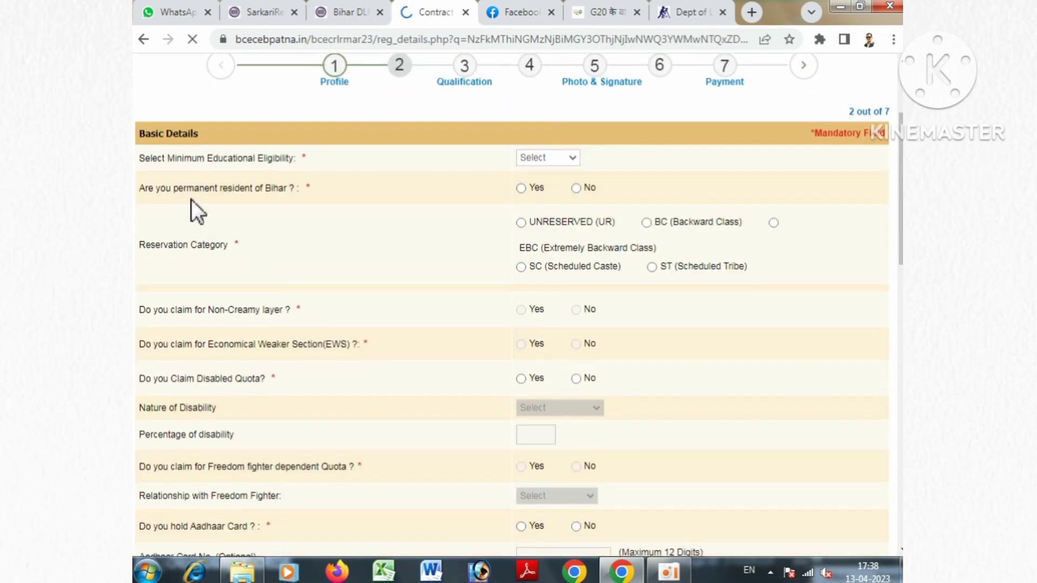
pyautogui.click(560, 157)
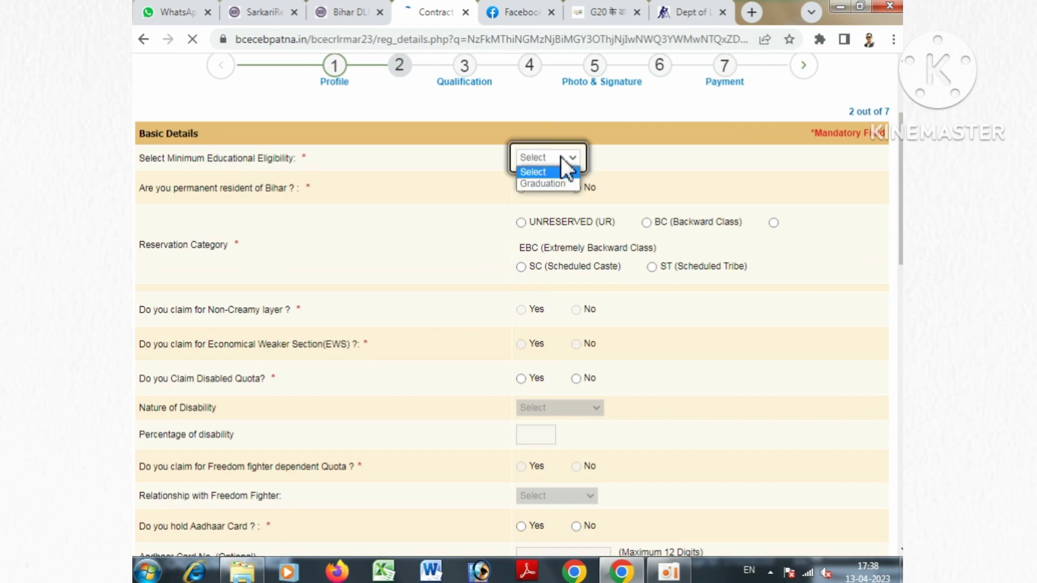
pyautogui.click(553, 183)
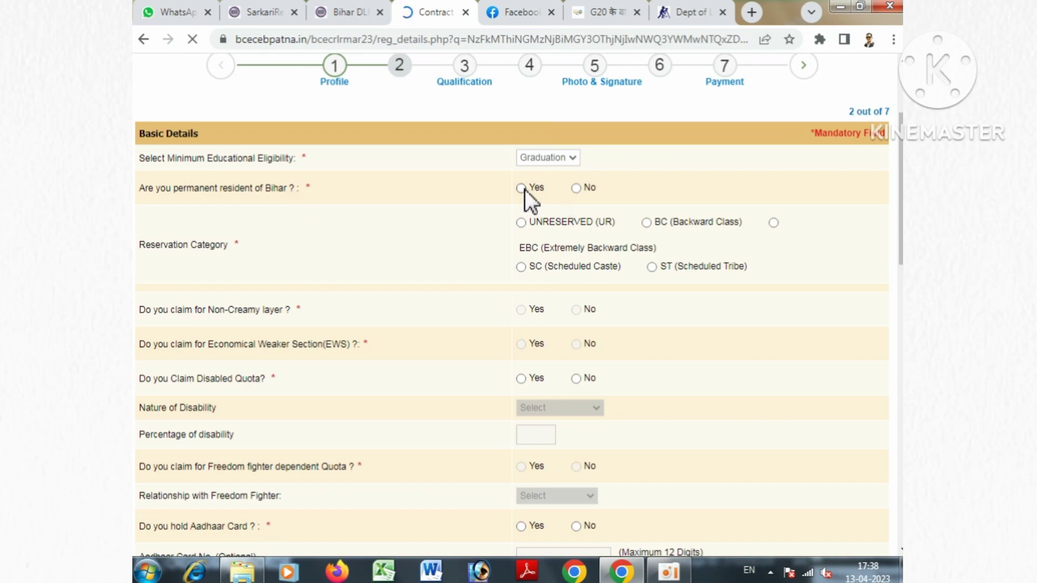
pyautogui.click(576, 188)
pyautogui.click(521, 223)
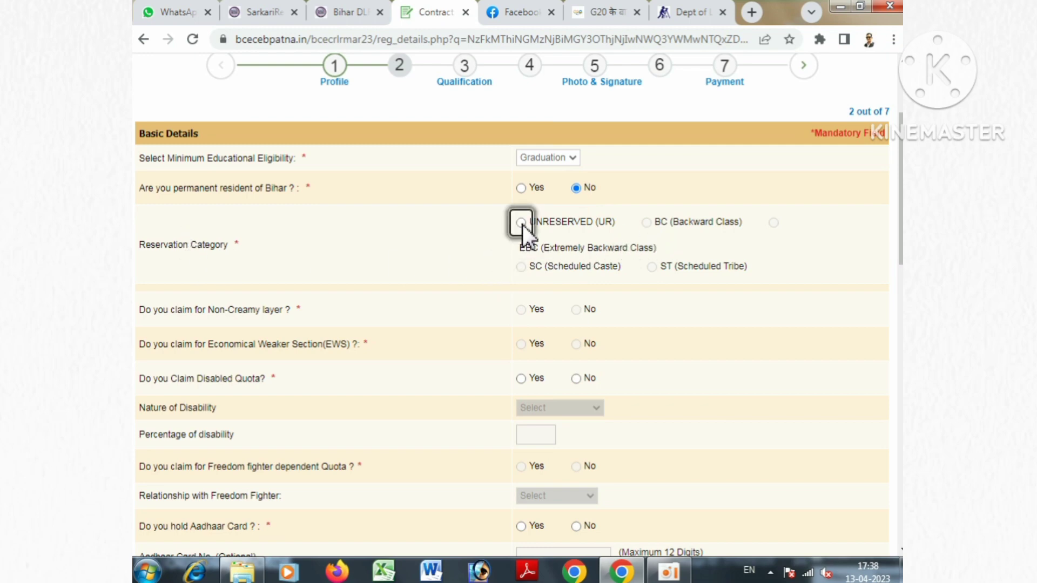
pyautogui.click(652, 140)
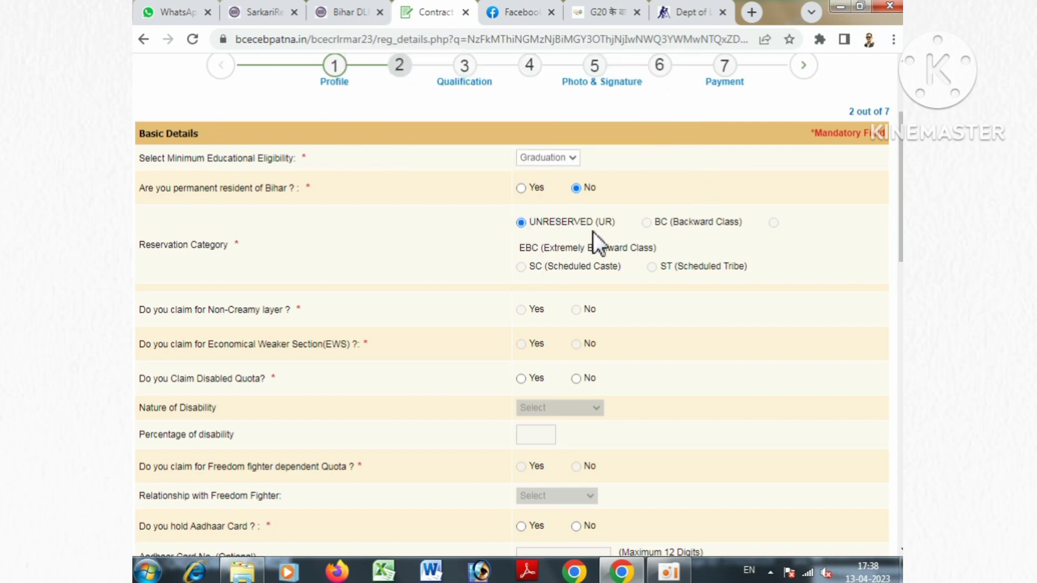
# Step: Answer No to the disabled quota claim and Yes to holding an Aadhaar card, leaving the optional card number empty
pyautogui.scroll(-2, 581, 267)
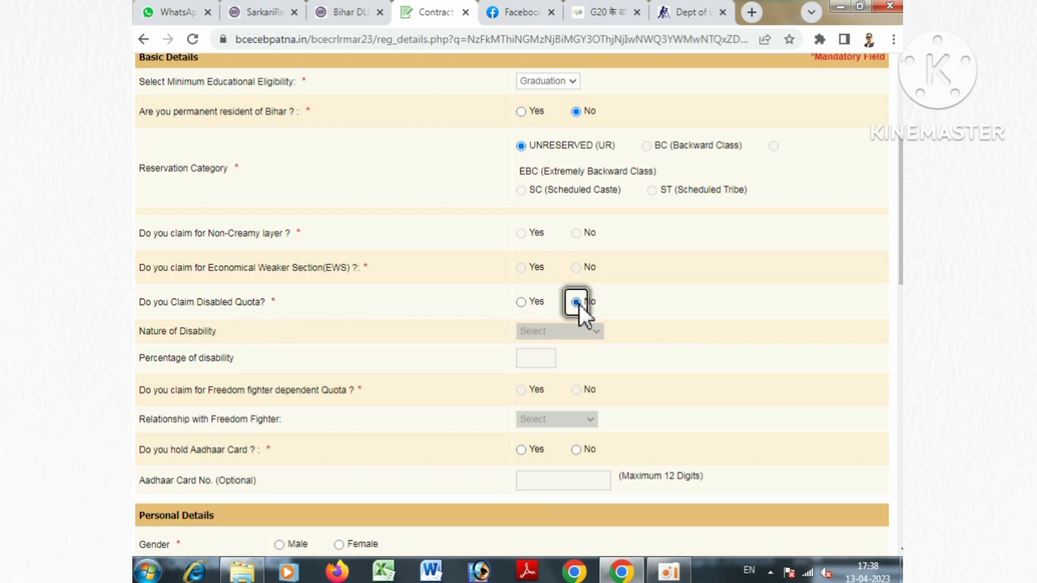
pyautogui.scroll(-1, 576, 303)
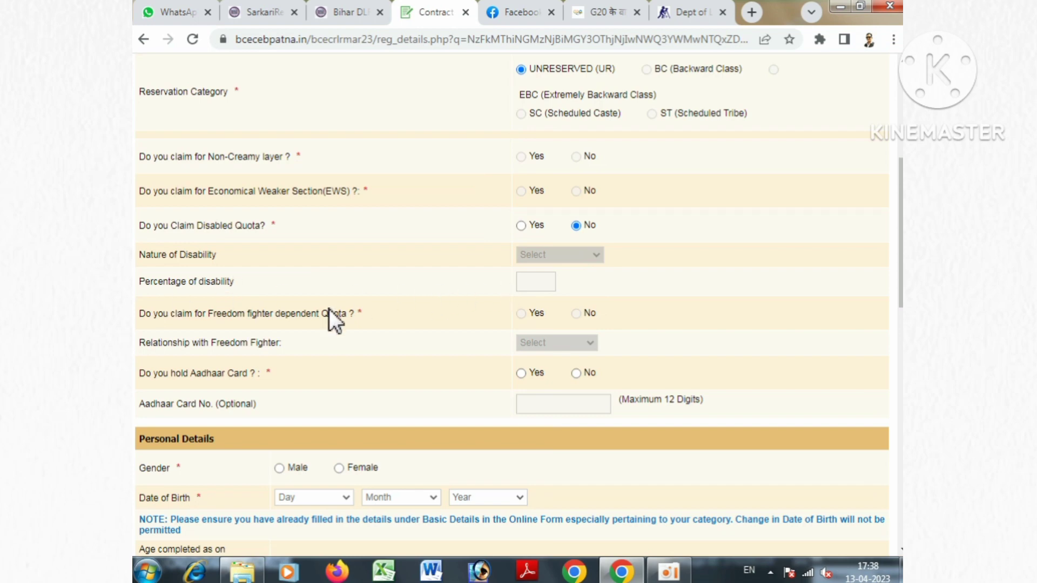
pyautogui.scroll(-1, 329, 310)
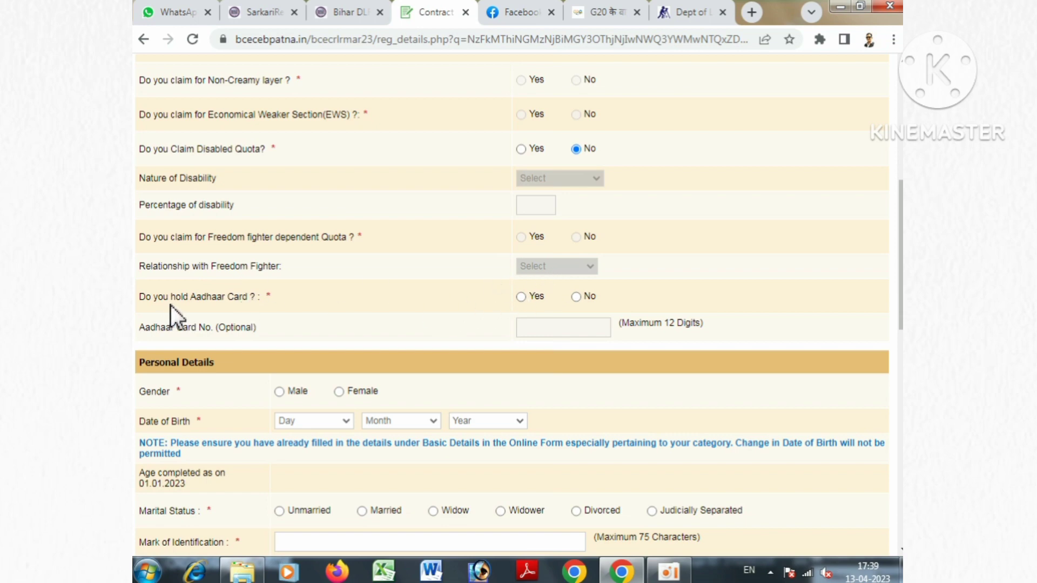
pyautogui.click(521, 297)
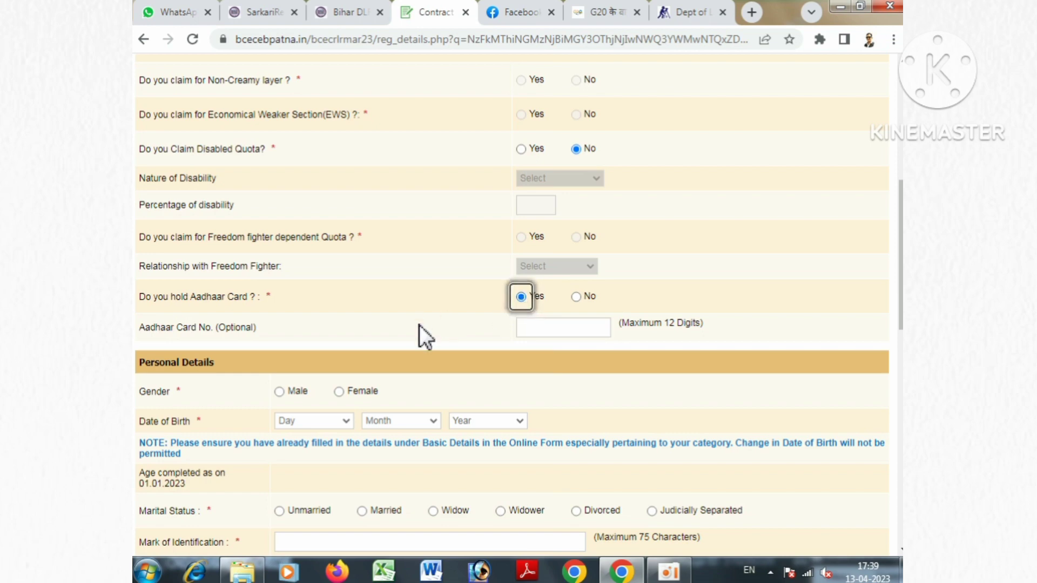
pyautogui.click(554, 329)
# Step: Fill in the personal details with gender Male, the candidate's date of birth and marital status Unmarried
pyautogui.scroll(-3, 526, 361)
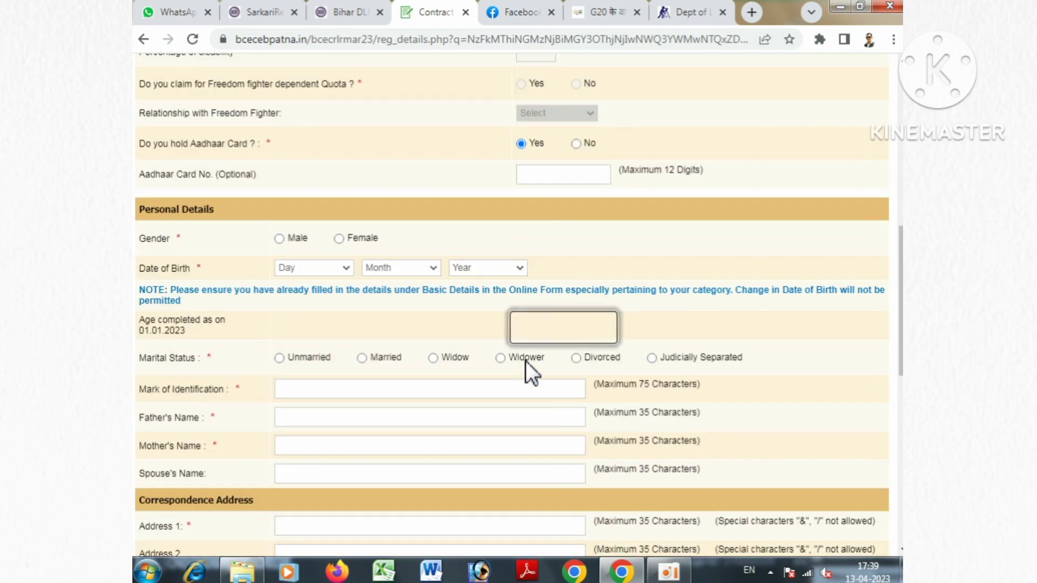
pyautogui.click(277, 241)
pyautogui.click(307, 274)
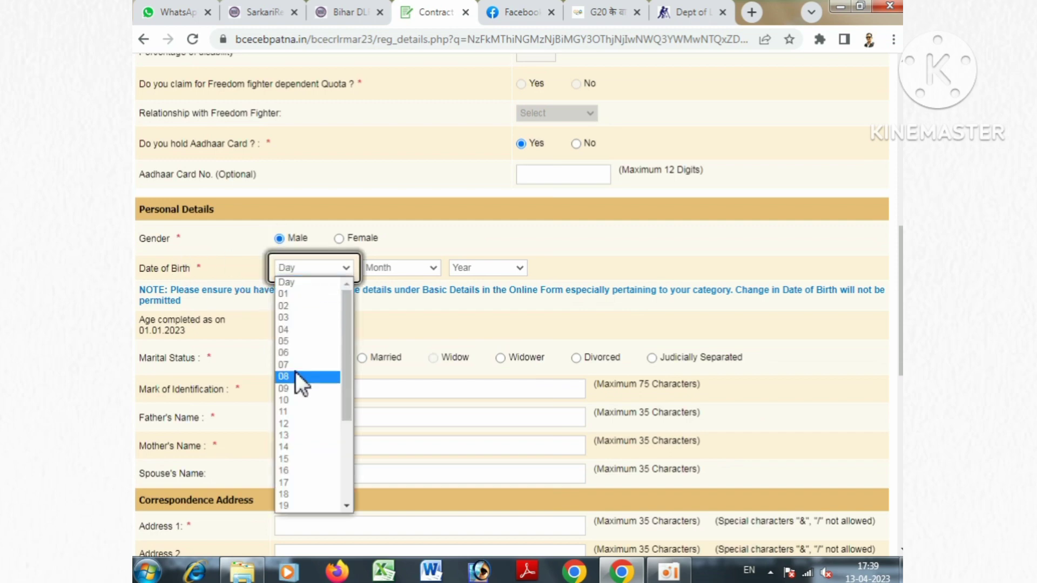
pyautogui.click(296, 466)
pyautogui.click(400, 266)
pyautogui.click(398, 295)
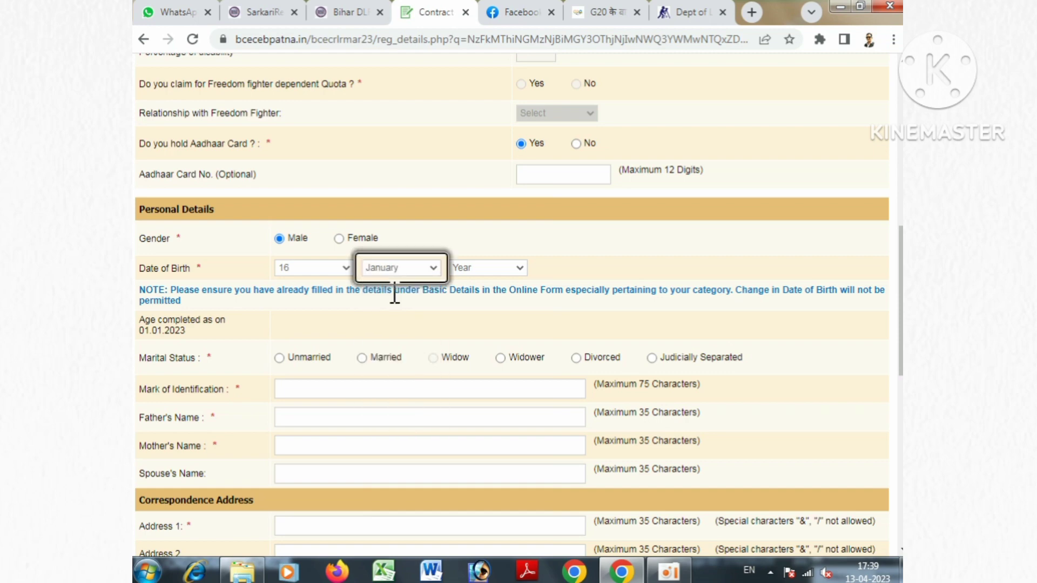
pyautogui.click(504, 270)
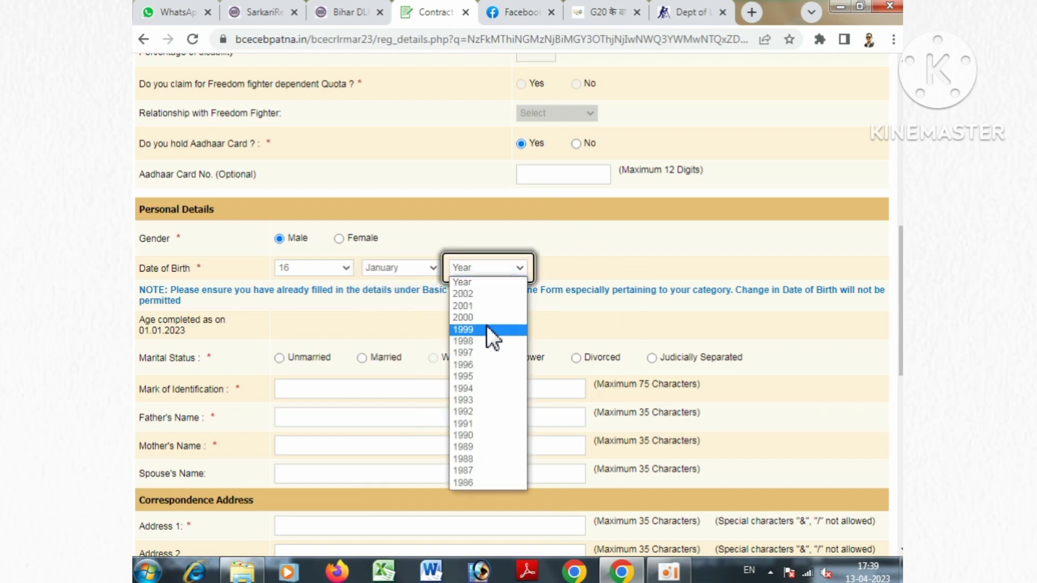
pyautogui.click(488, 388)
pyautogui.scroll(-2, 240, 335)
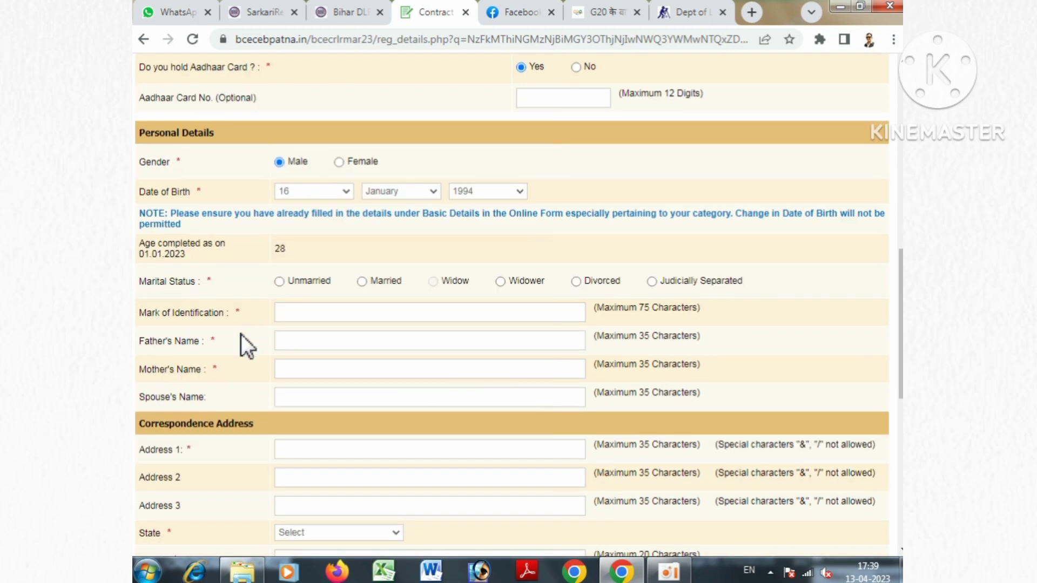
pyautogui.click(279, 280)
# Step: Go through the mark of identification, father's name and mother's name fields, down to the correspondence address section
pyautogui.scroll(-2, 333, 317)
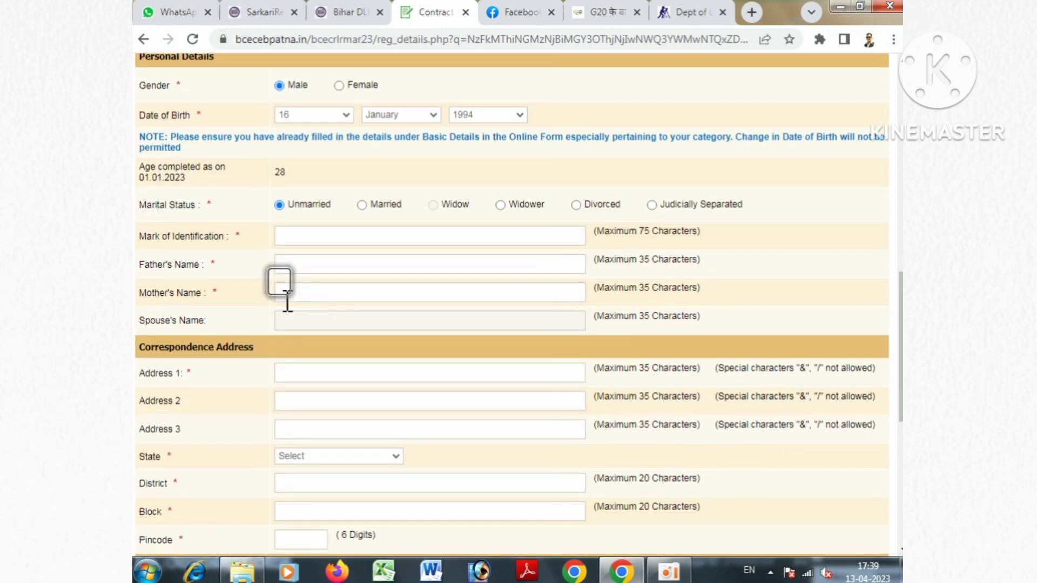
pyautogui.click(321, 236)
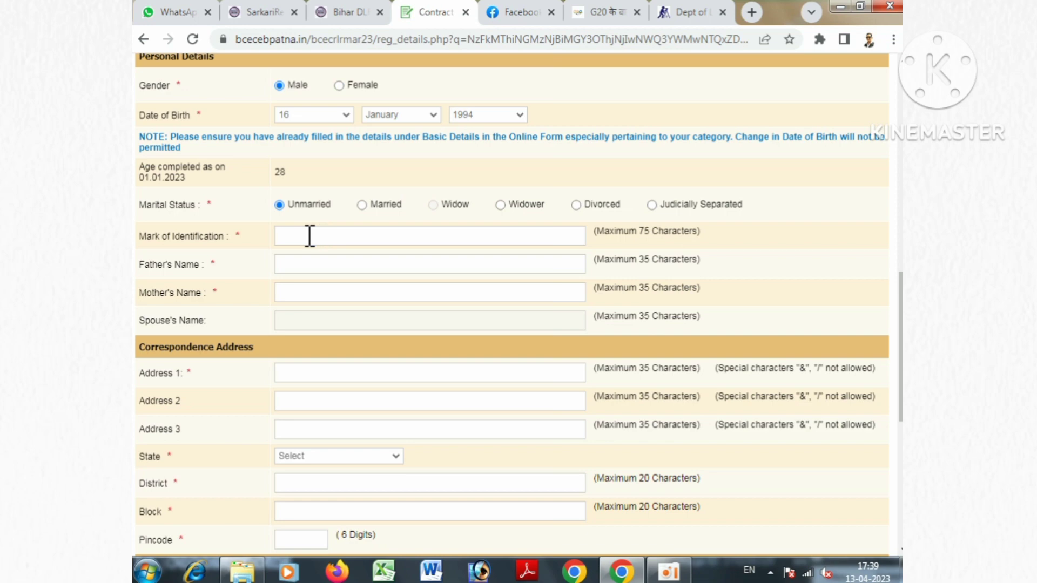
pyautogui.click(298, 263)
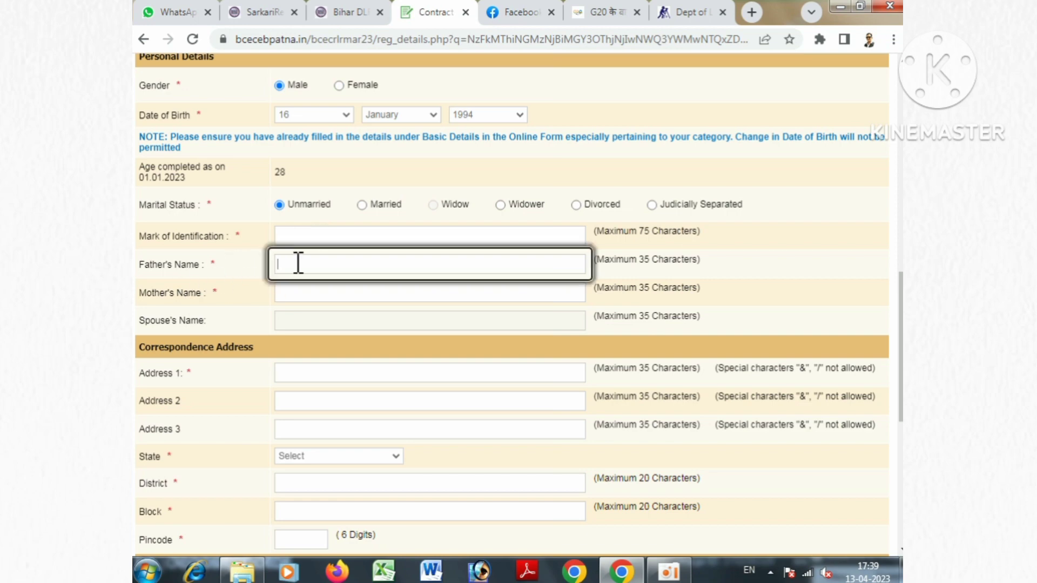
pyautogui.click(287, 293)
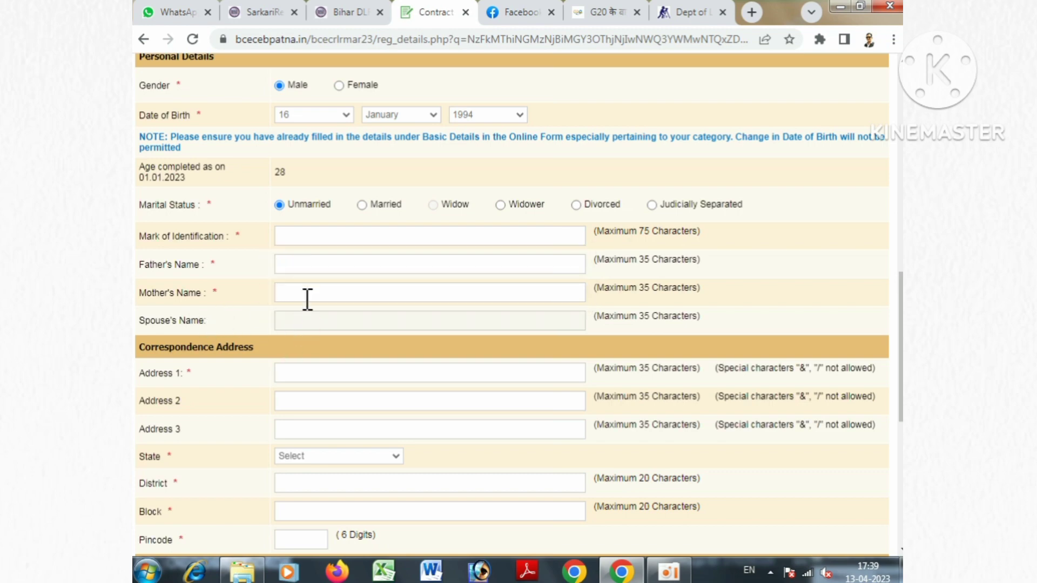
pyautogui.scroll(-1, 300, 328)
pyautogui.scroll(-1, 300, 328)
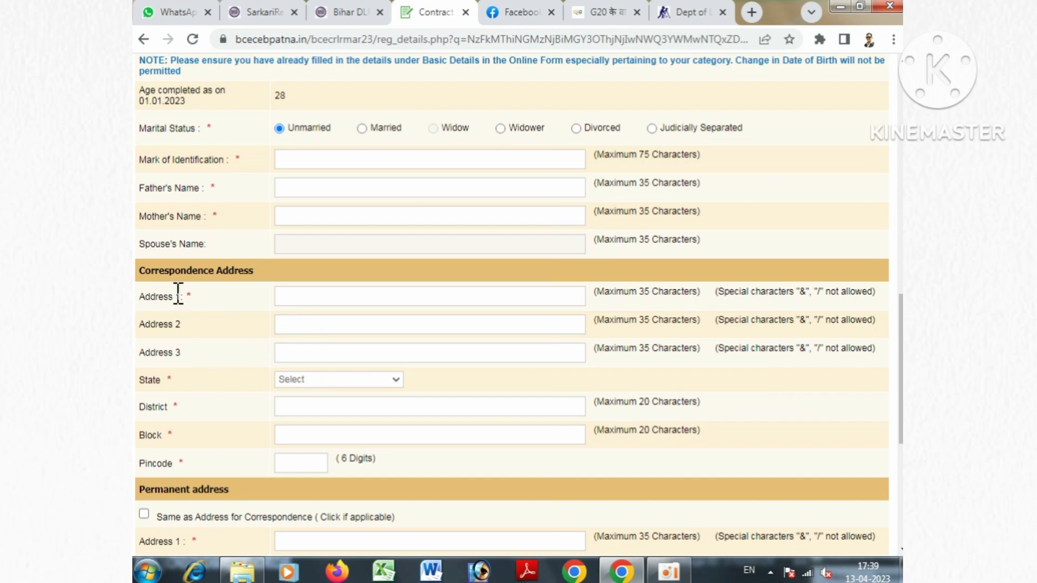
# Step: Go through the three correspondence address lines and set the correspondence state to UTTAR PRADESH
pyautogui.click(330, 296)
pyautogui.click(324, 327)
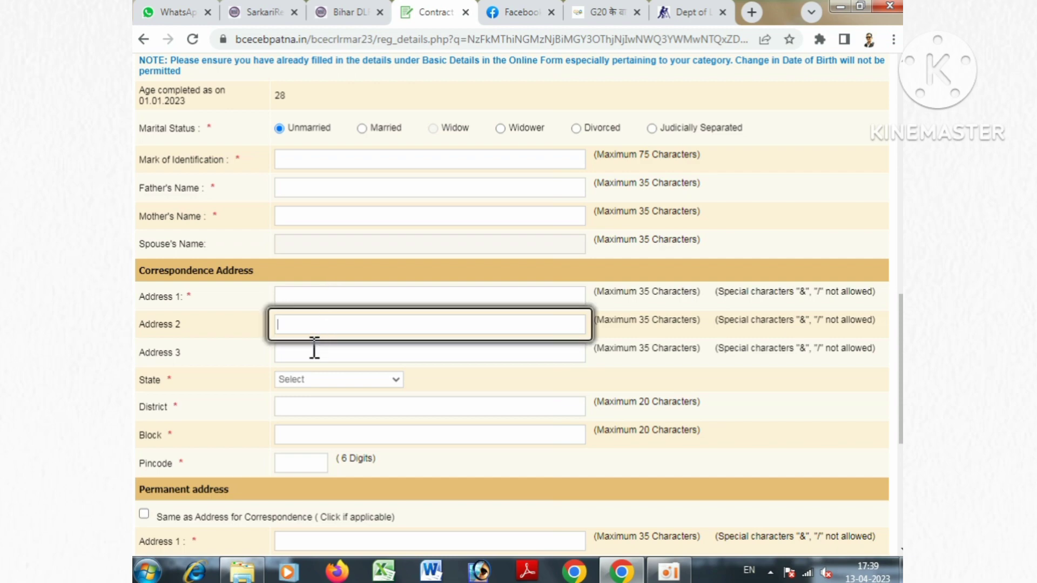
pyautogui.click(308, 352)
pyautogui.click(316, 378)
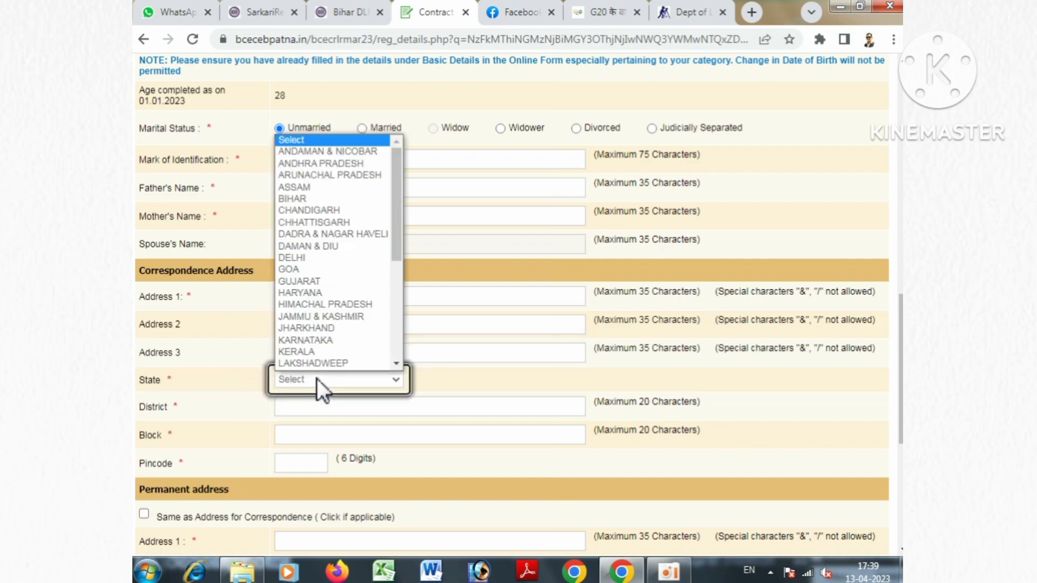
pyautogui.scroll(-4, 324, 321)
pyautogui.click(323, 339)
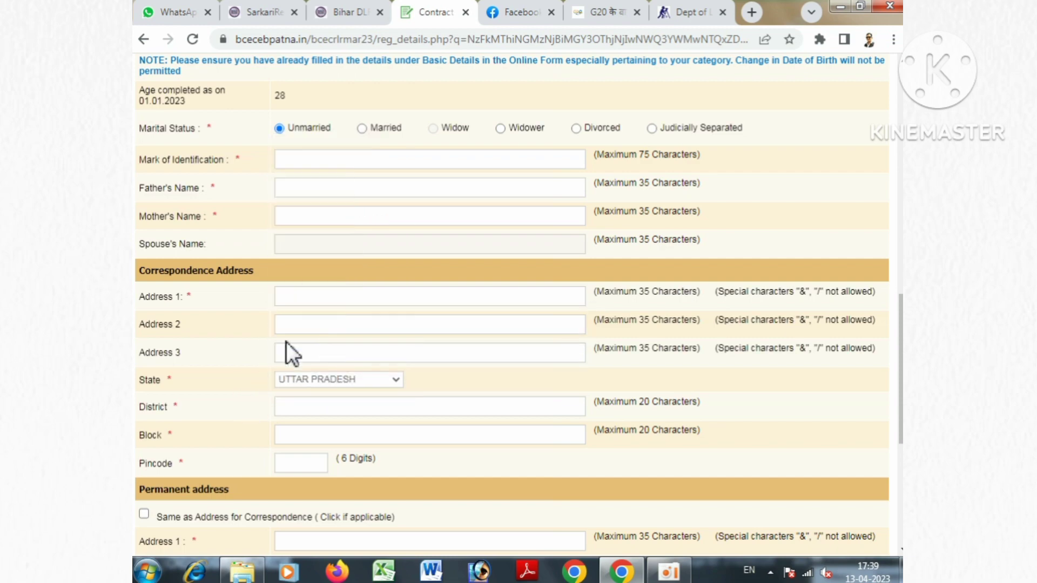
# Step: Go through the correspondence district, block and pincode fields, down to the permanent address section and the application fee
pyautogui.click(315, 408)
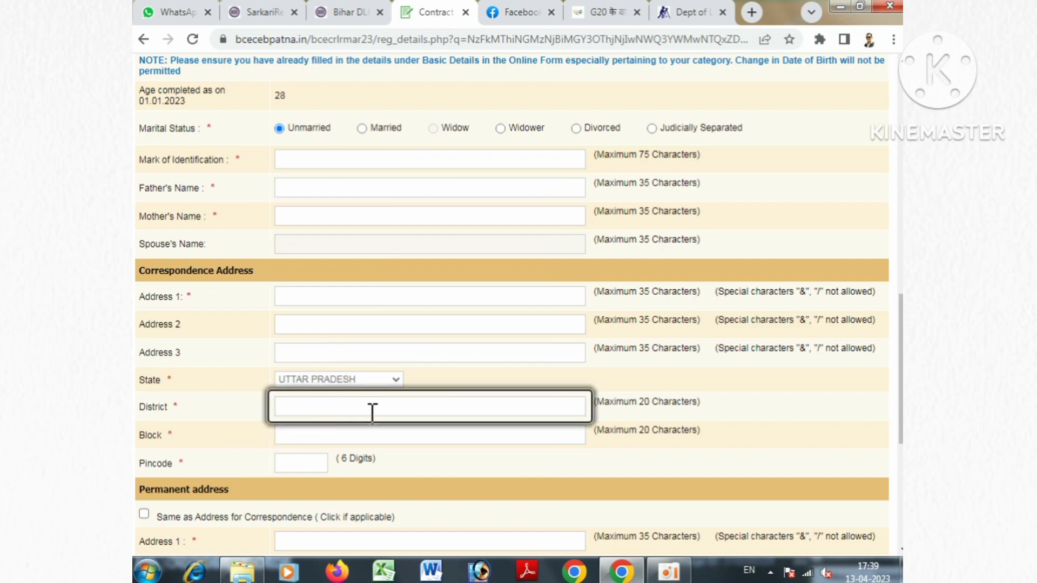
pyautogui.scroll(-3, 371, 412)
pyautogui.click(324, 282)
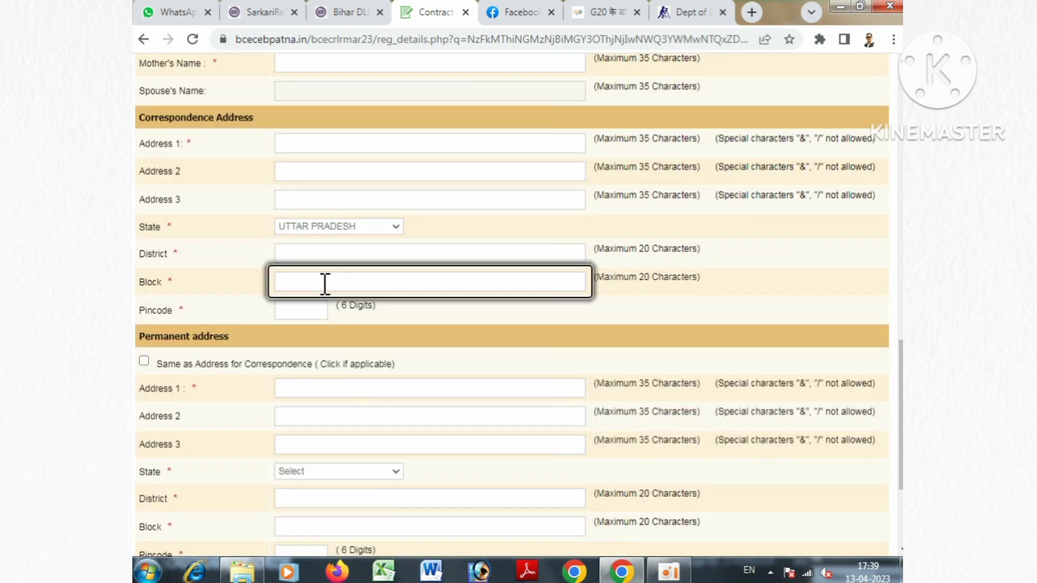
pyautogui.click(294, 308)
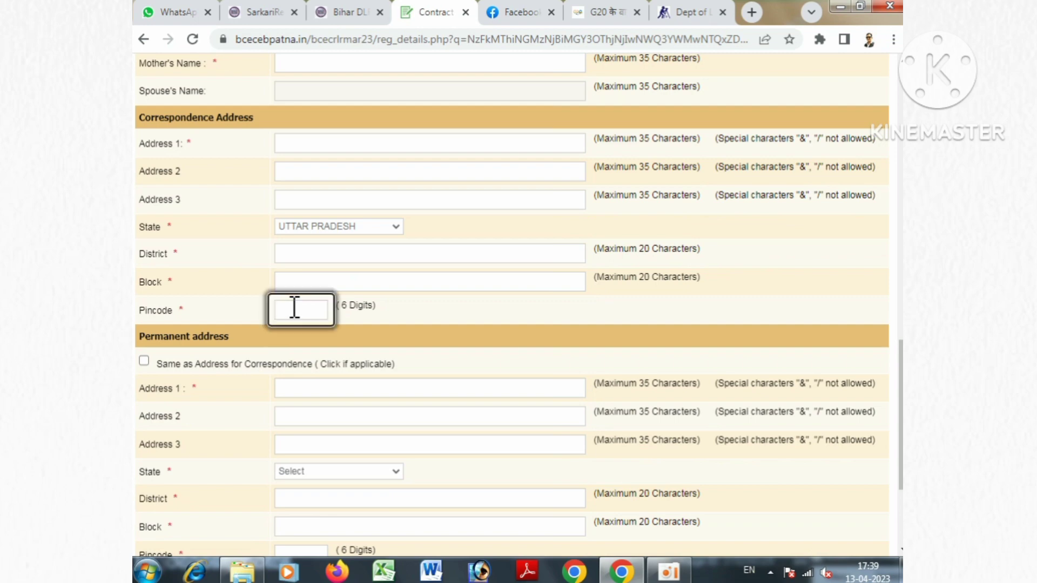
pyautogui.scroll(-2, 277, 326)
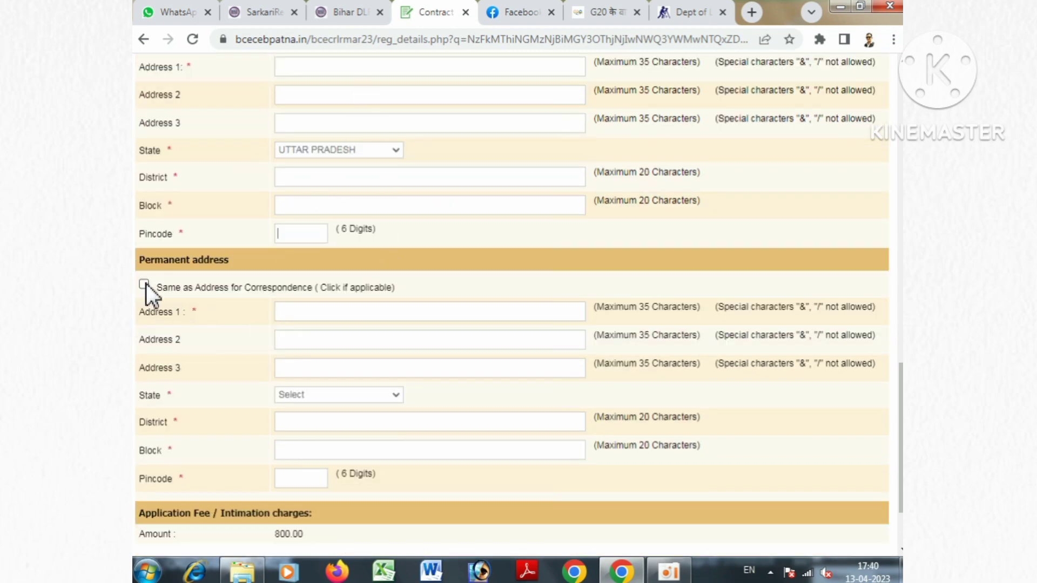
pyautogui.scroll(-2, 338, 349)
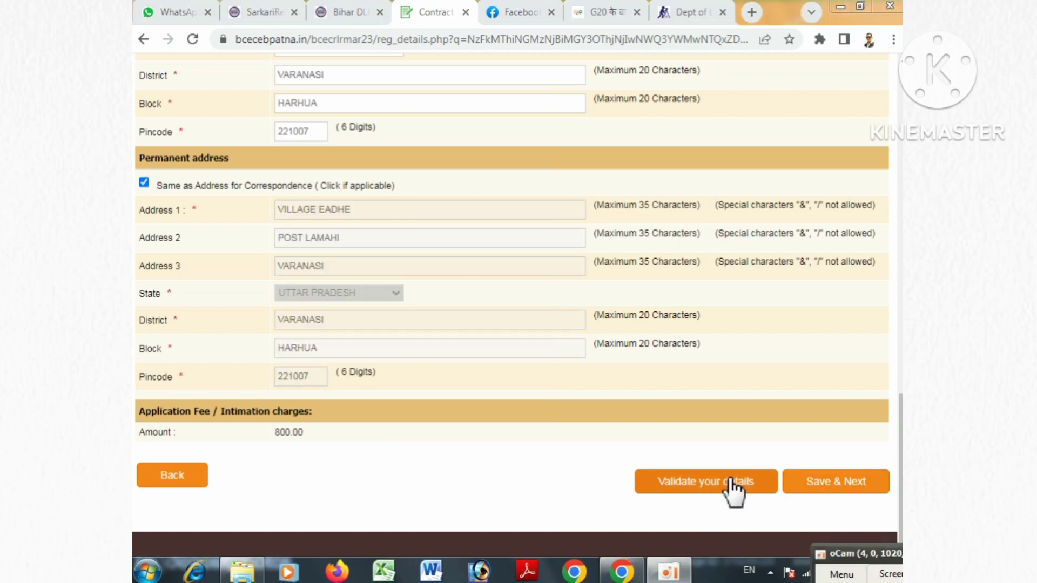
# Step: Validate the completed personal and address details and save them to continue to the qualification stage
pyautogui.click(731, 491)
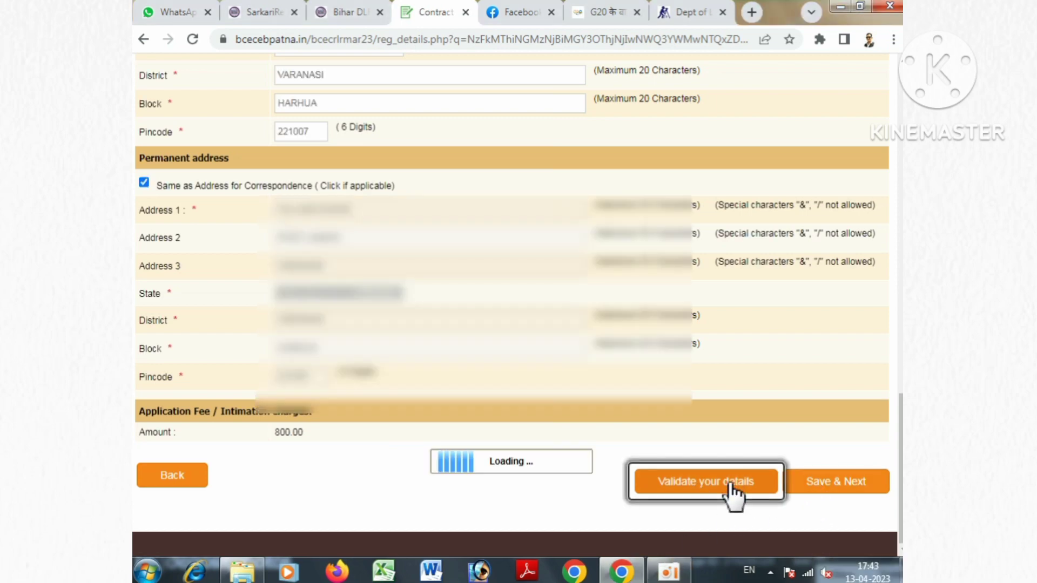
pyautogui.click(653, 127)
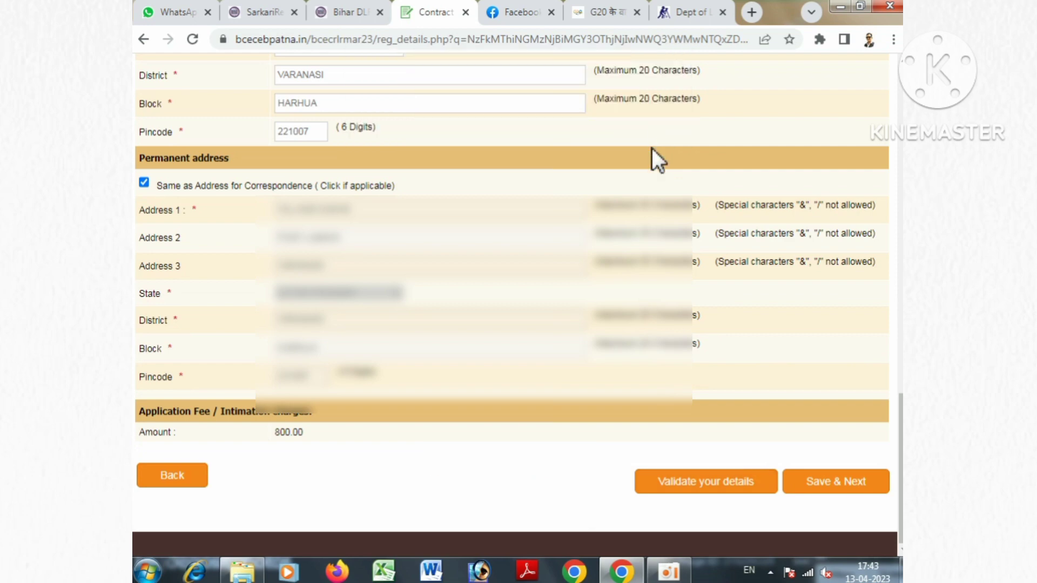
pyautogui.click(852, 484)
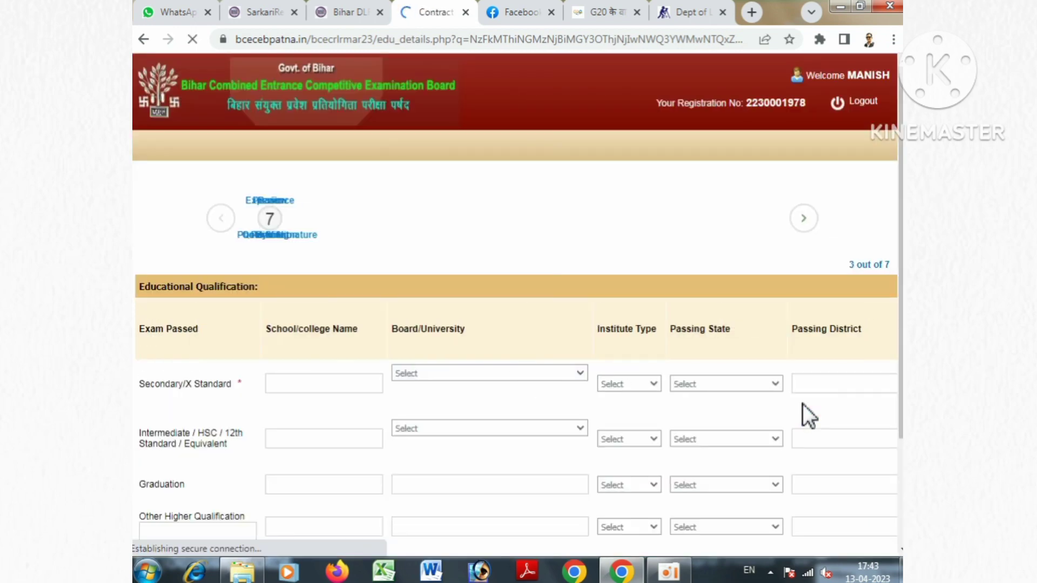
# Step: Set the Secondary/X Standard board to Others and place the cursor in the extra board name field
pyautogui.scroll(-2, 634, 382)
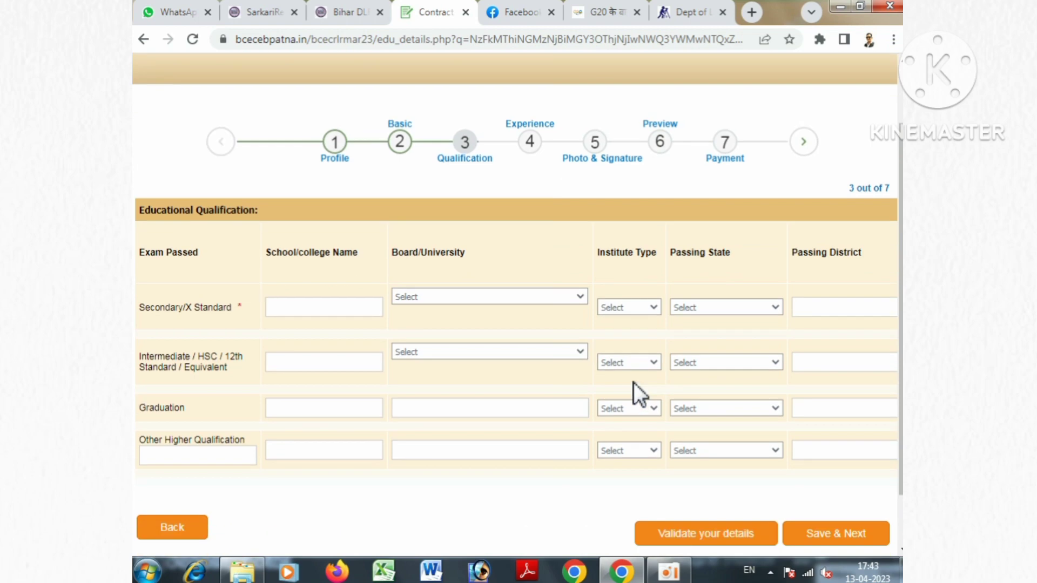
pyautogui.scroll(-1, 633, 382)
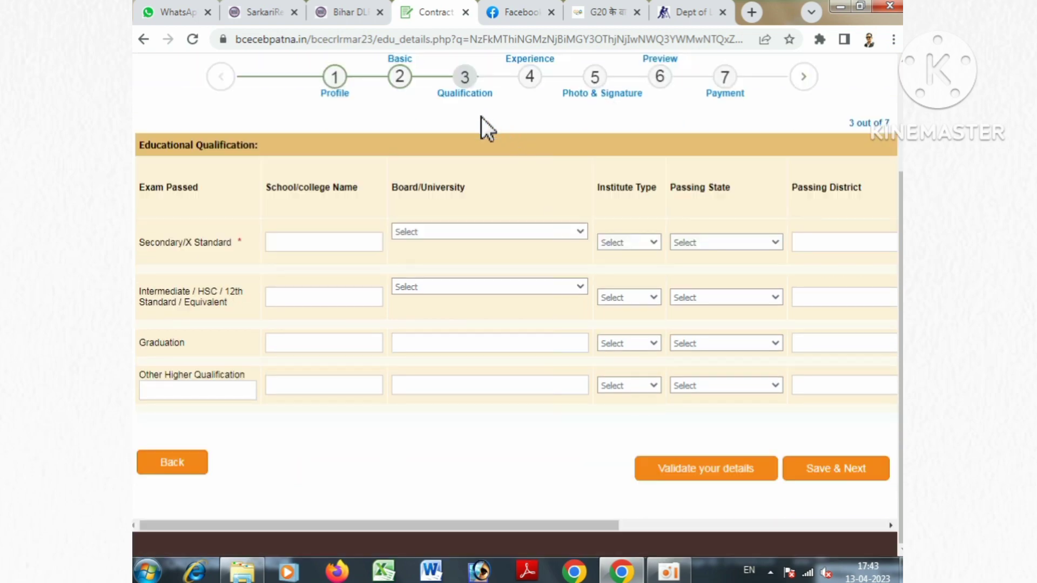
pyautogui.click(331, 243)
pyautogui.click(417, 236)
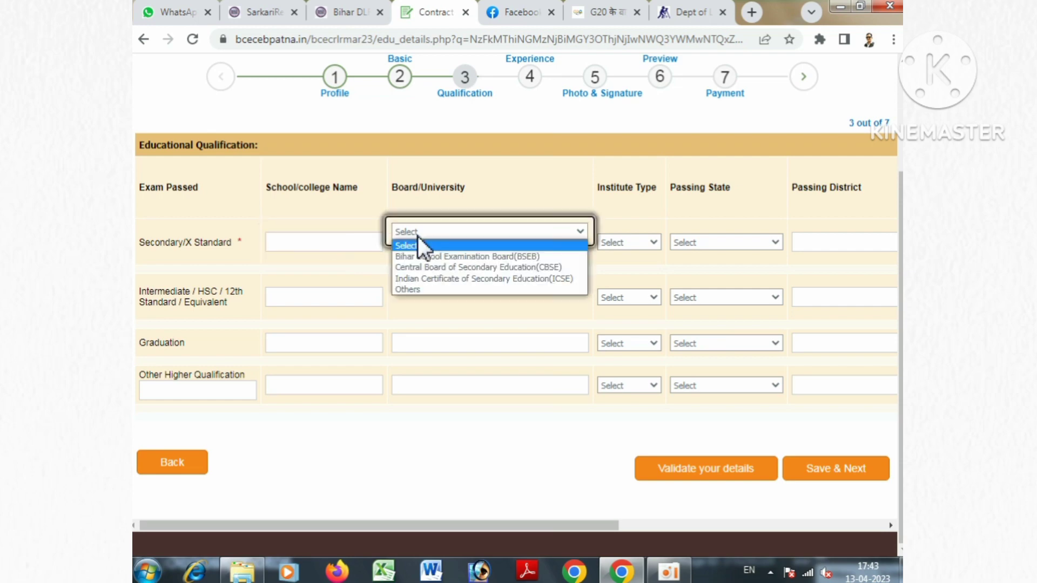
pyautogui.click(436, 289)
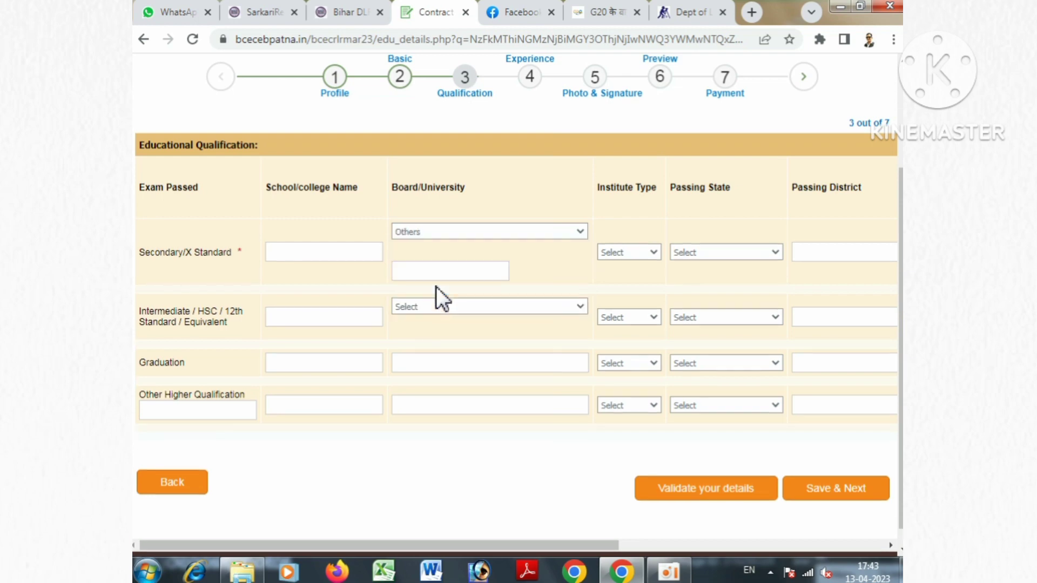
pyautogui.click(420, 274)
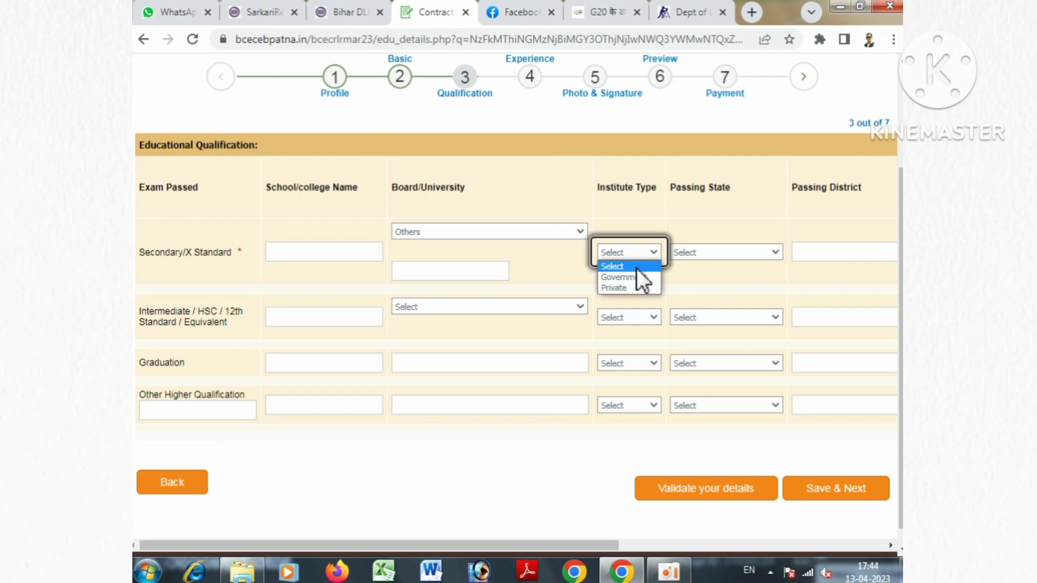
# Step: Set the Secondary/X Standard passing state to UTTAR PRADESH and go to its passing district field
pyautogui.click(701, 255)
pyautogui.scroll(-6, 712, 401)
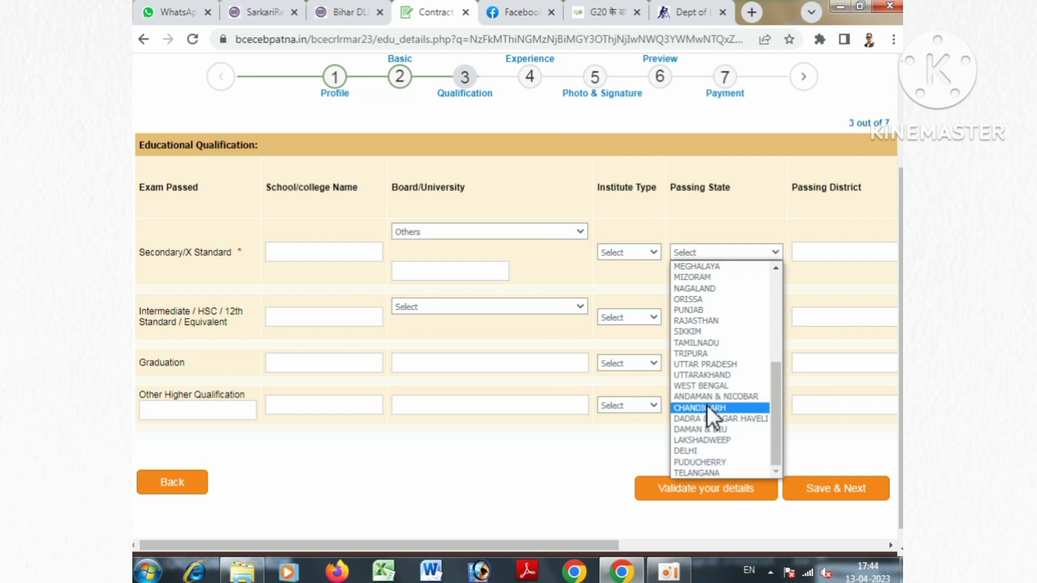
pyautogui.click(708, 364)
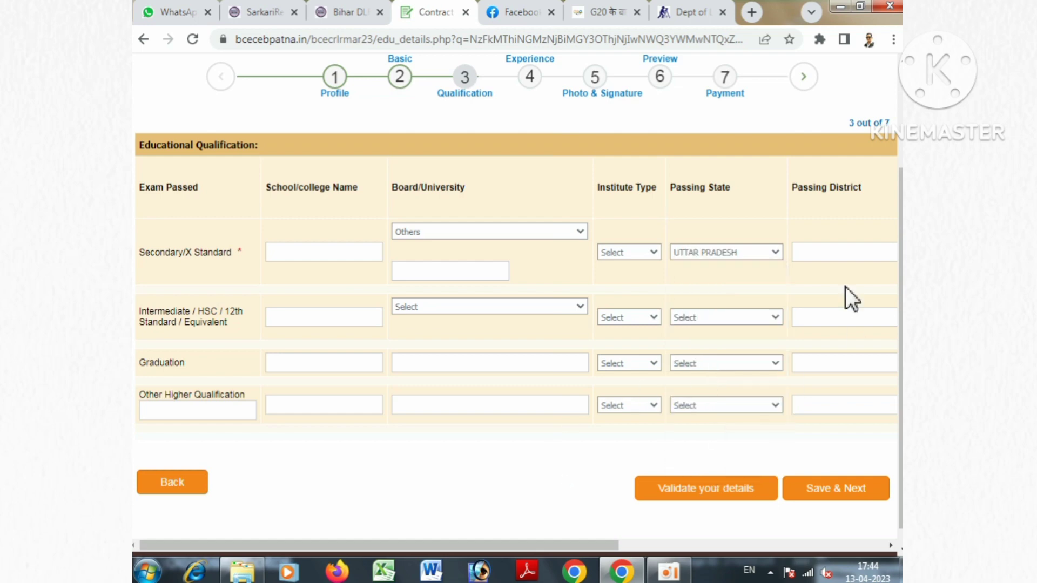
pyautogui.click(817, 251)
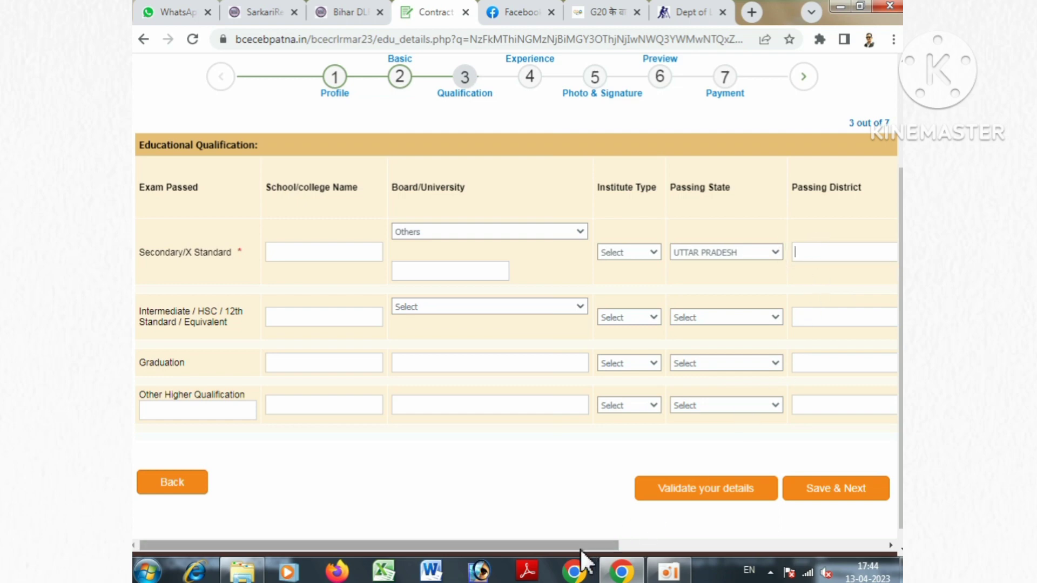
# Step: Look through the Secondary/X Standard passing years and set the percentage/CGPA type to Aggregate Marks
pyautogui.moveTo(580, 548); pyautogui.dragTo(739, 546)
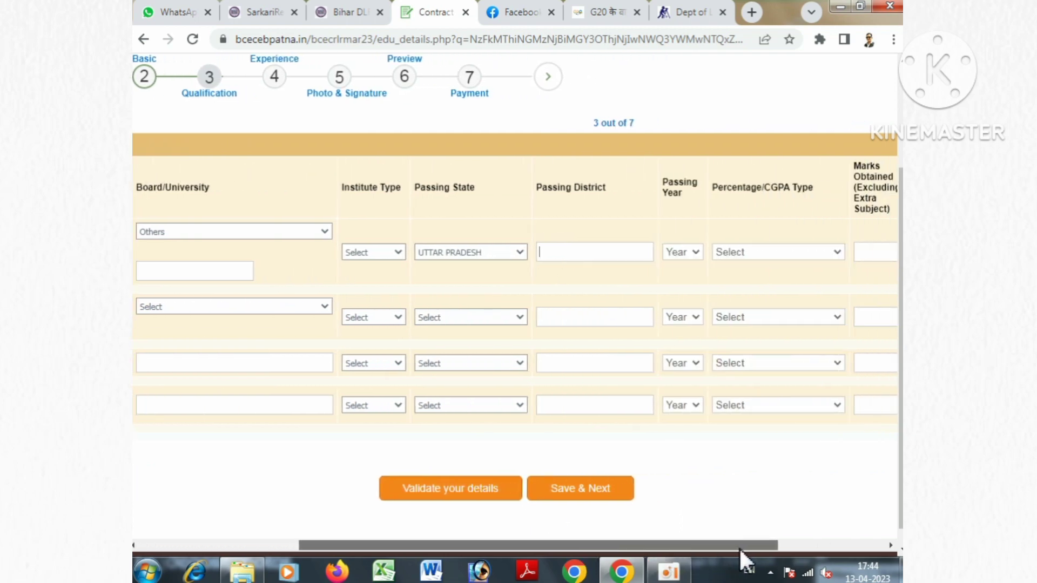
pyautogui.click(689, 255)
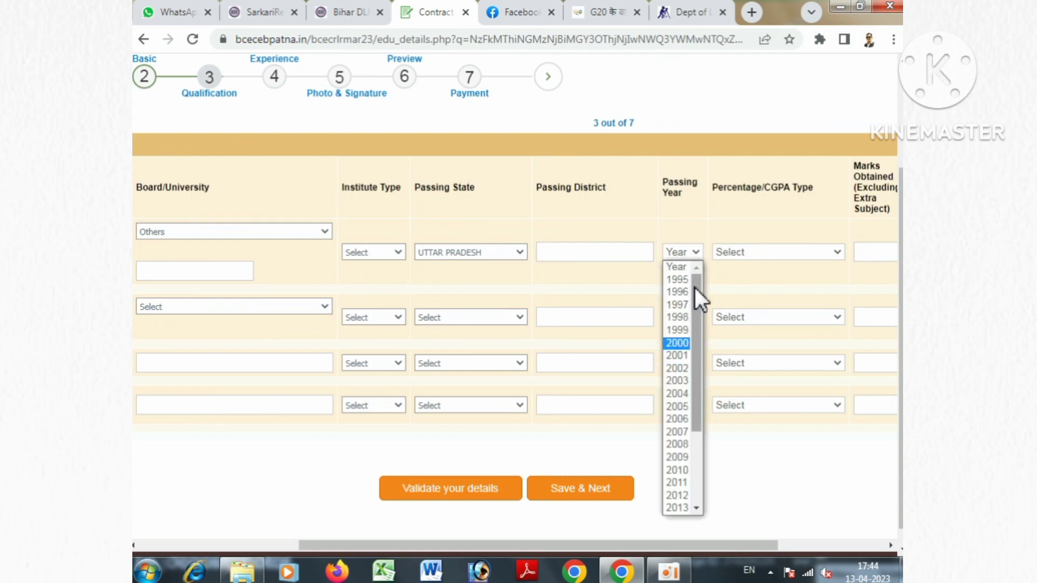
pyautogui.click(680, 251)
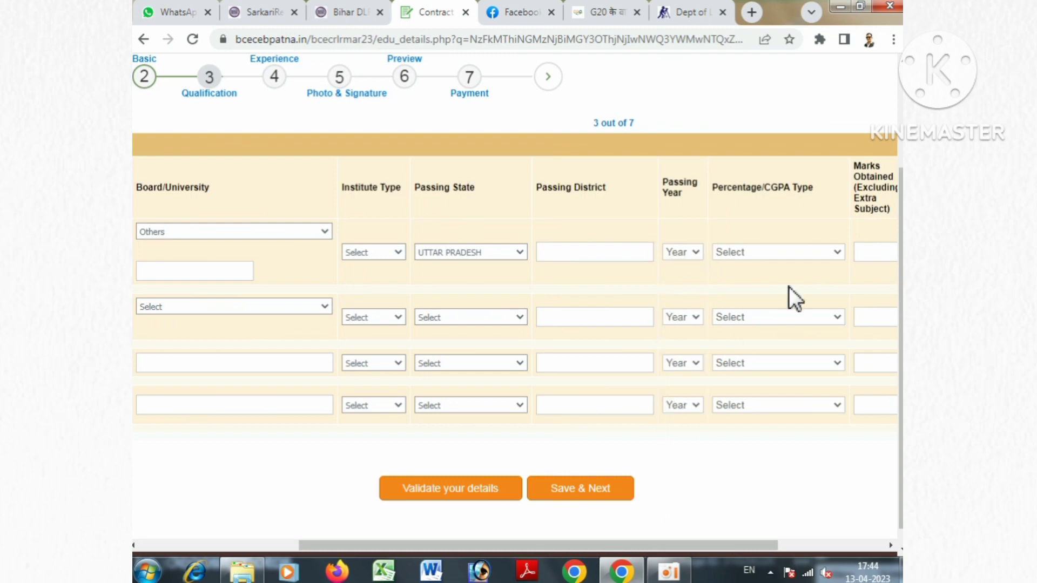
pyautogui.click(763, 252)
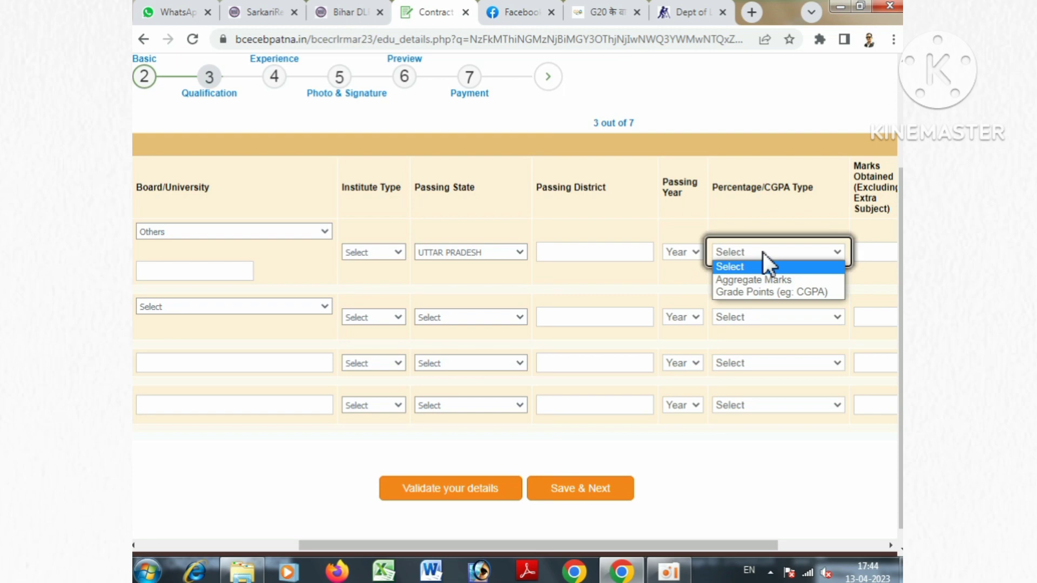
pyautogui.click(750, 280)
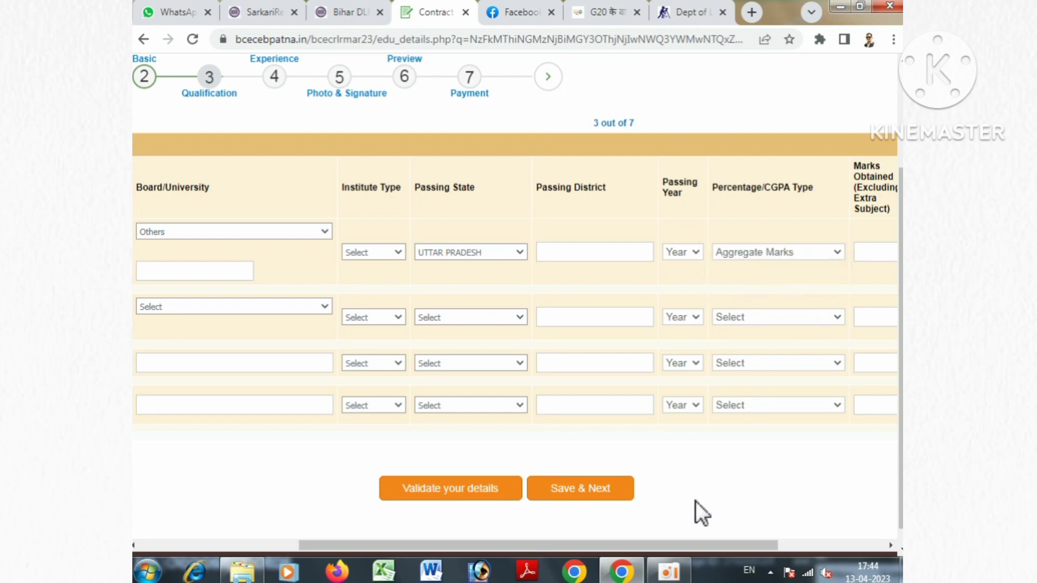
# Step: Go through the marks obtained and full marks fields of the Secondary/X Standard row
pyautogui.moveTo(773, 548); pyautogui.dragTo(889, 545)
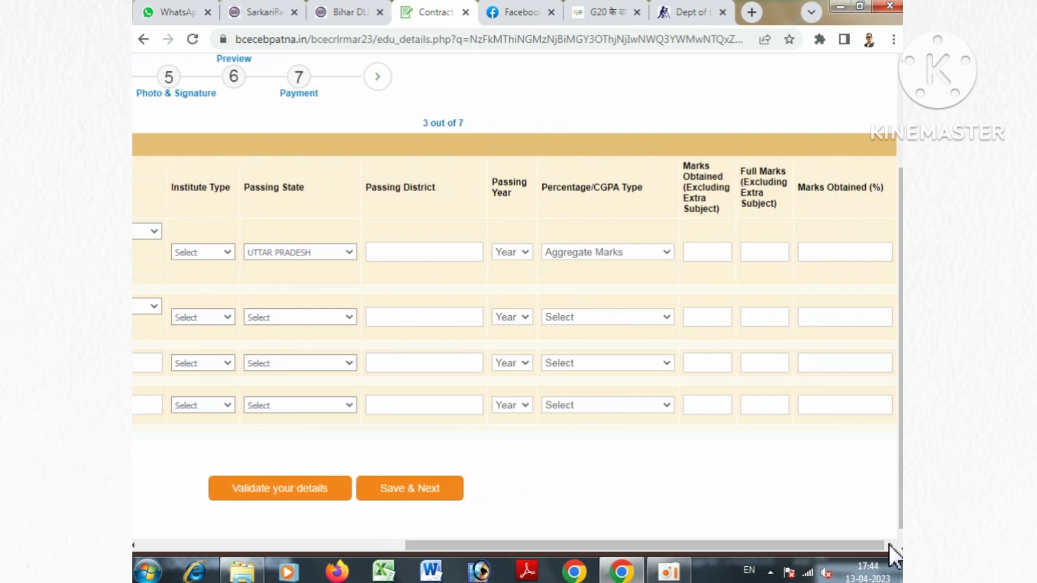
pyautogui.click(703, 251)
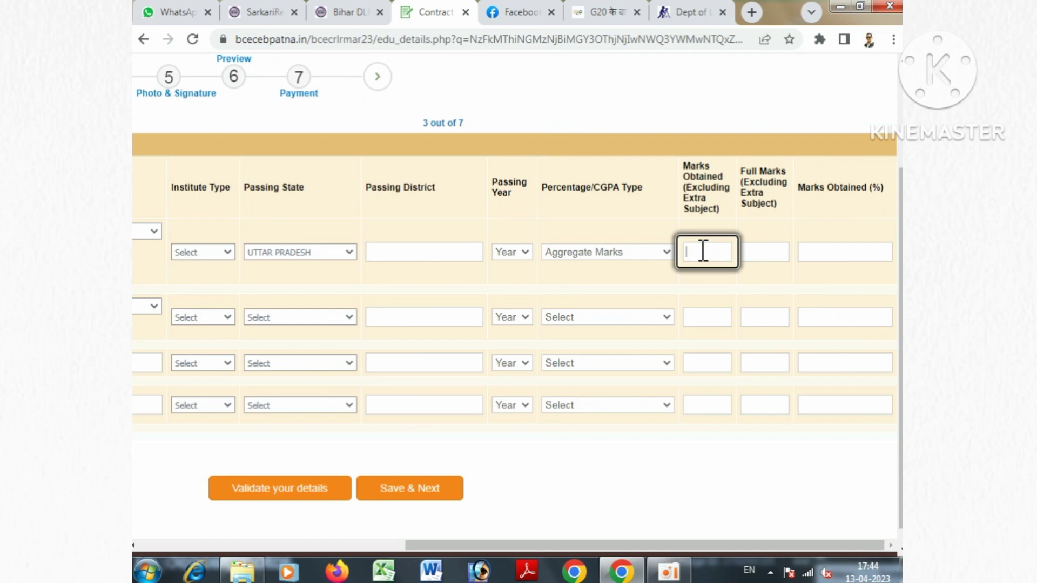
pyautogui.click(756, 253)
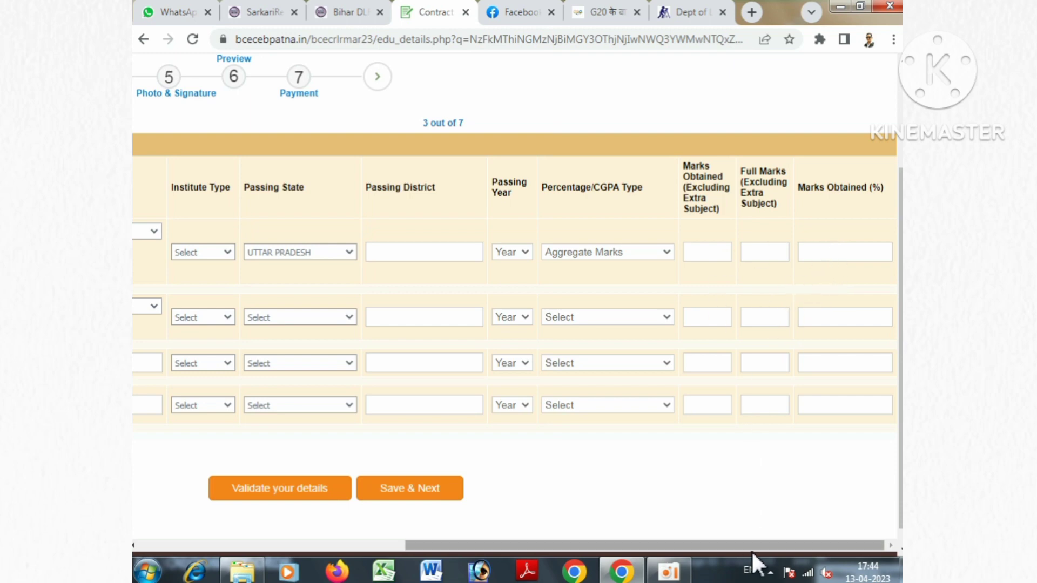
# Step: Go through the entry fields of the Intermediate, Graduation and Other Higher Qualification rows
pyautogui.moveTo(750, 546); pyautogui.dragTo(484, 546)
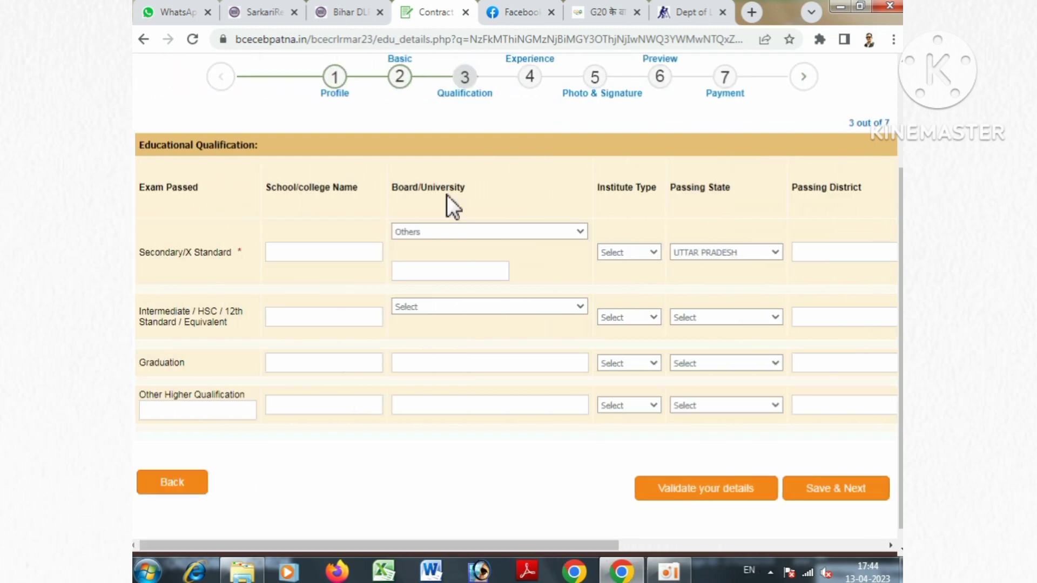
pyautogui.click(299, 320)
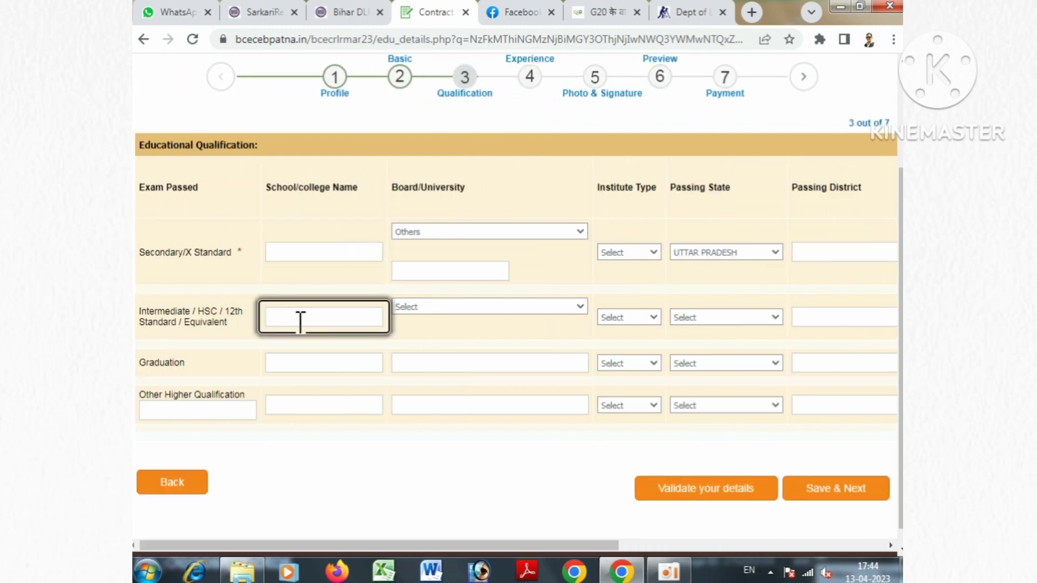
pyautogui.click(313, 364)
pyautogui.click(219, 415)
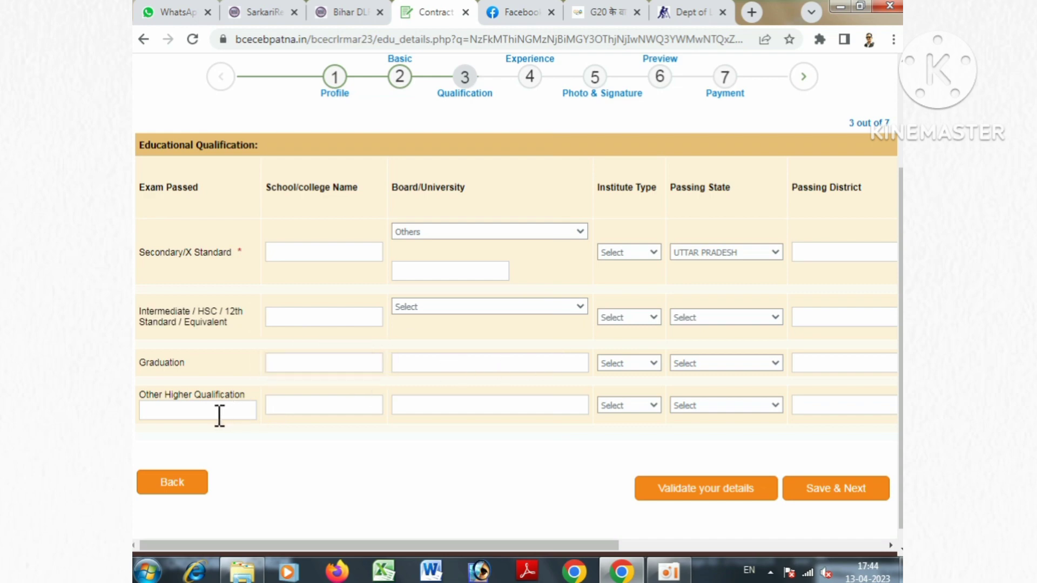
pyautogui.click(220, 416)
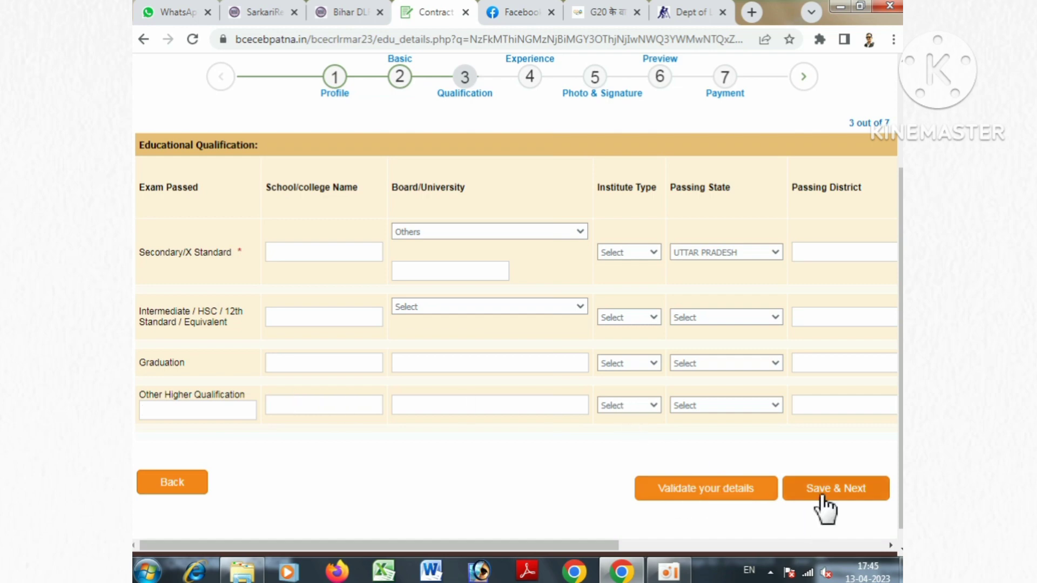
# Step: Validate the completed educational qualifications and save them to continue to the document upload section
pyautogui.click(705, 468)
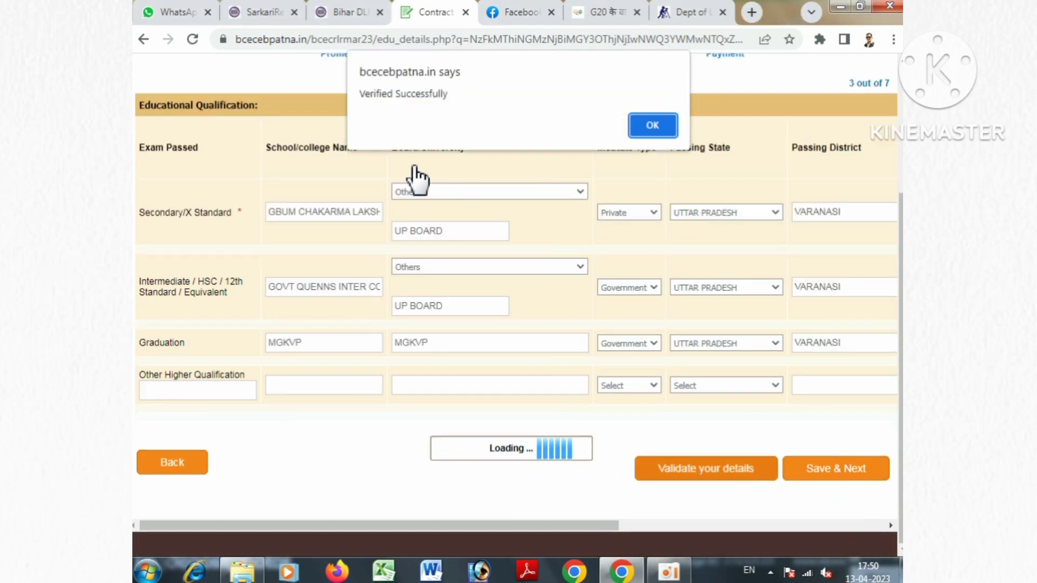
pyautogui.click(648, 127)
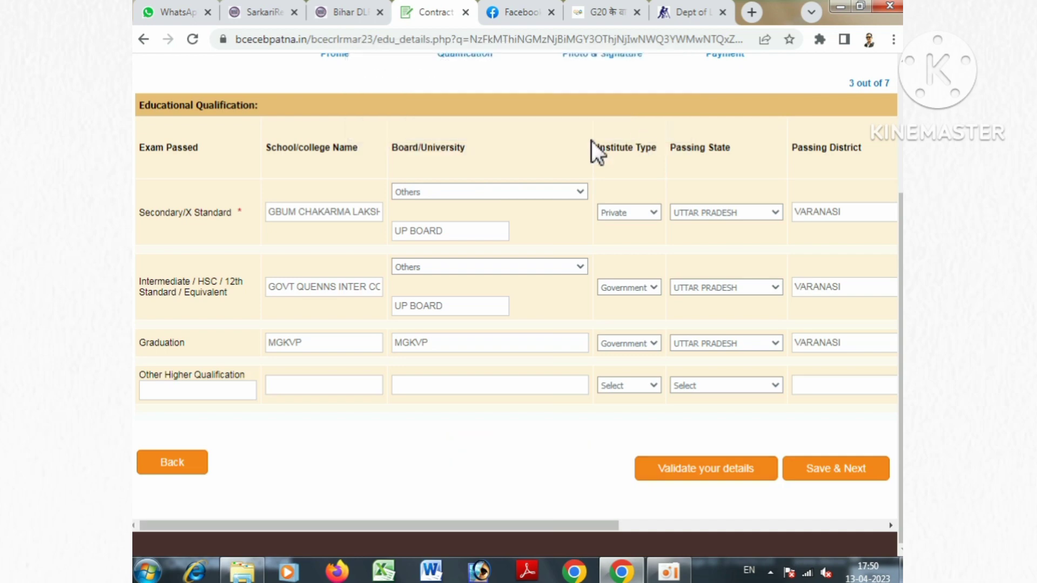
pyautogui.click(821, 468)
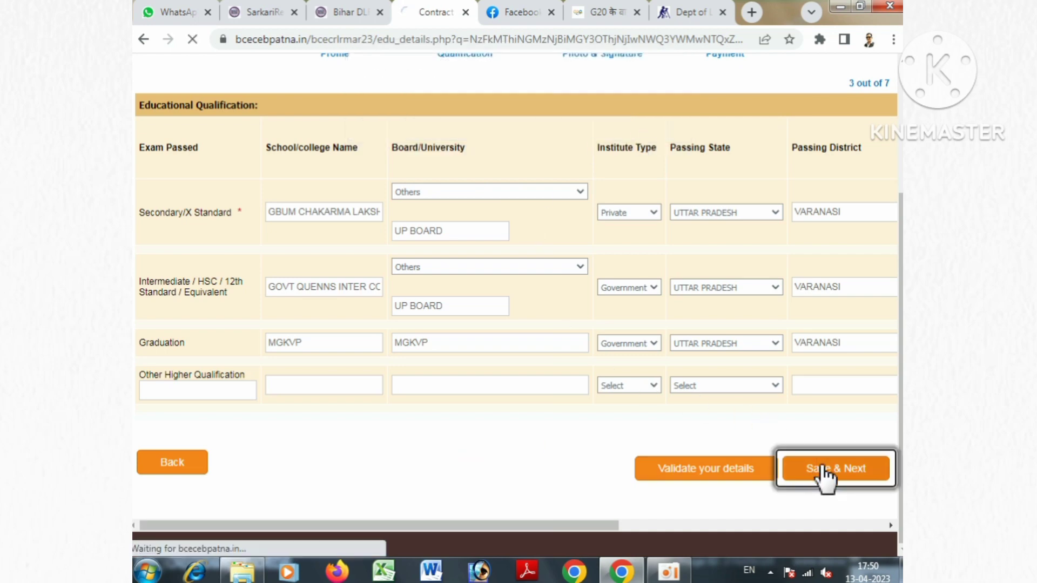
pyautogui.scroll(-2, 605, 335)
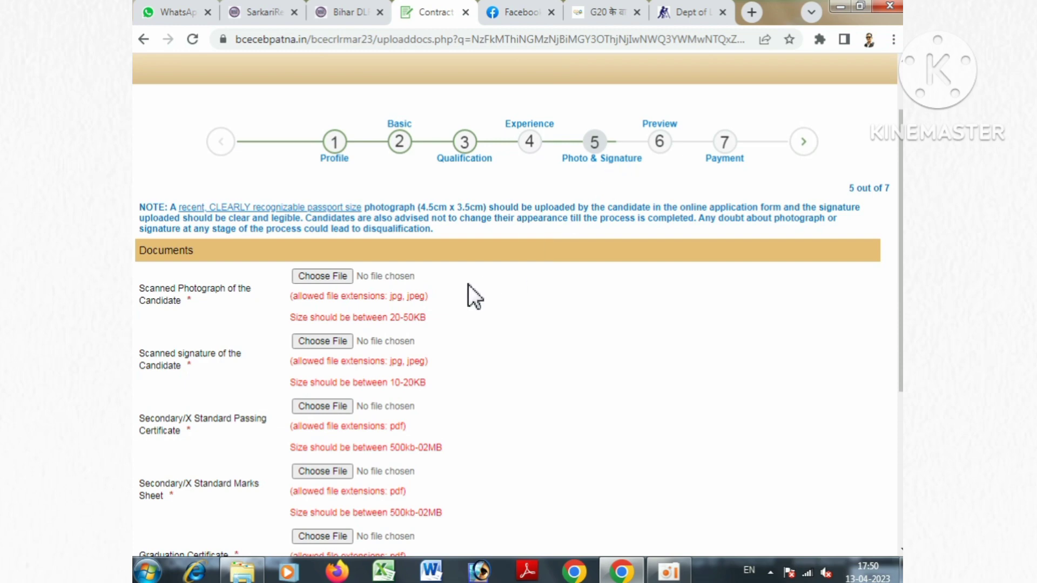
# Step: Look through the required photograph, signature and certificate uploads with their allowed file extensions and size limits
pyautogui.scroll(-2, 464, 280)
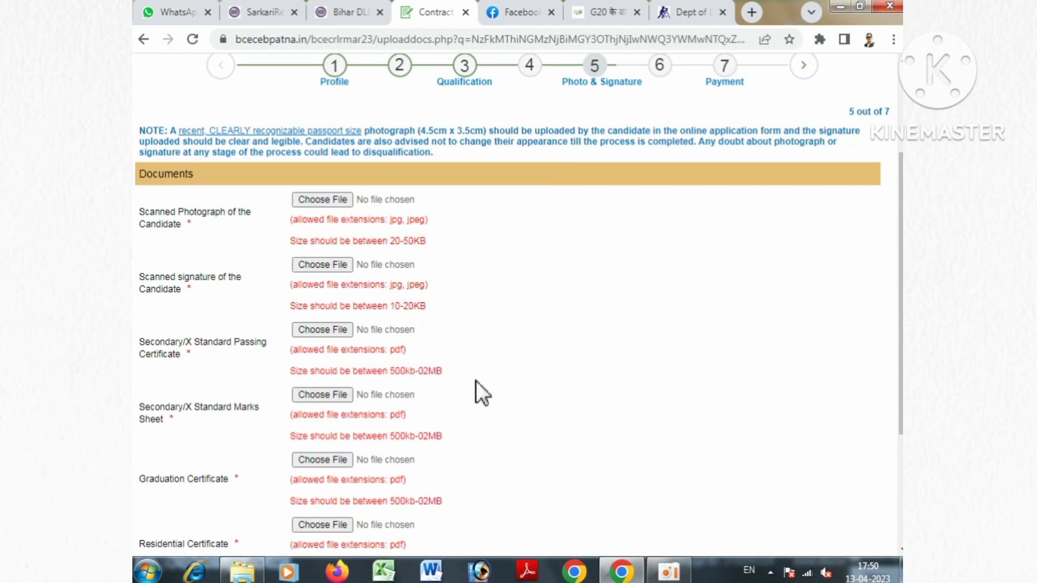
pyautogui.scroll(-3, 362, 390)
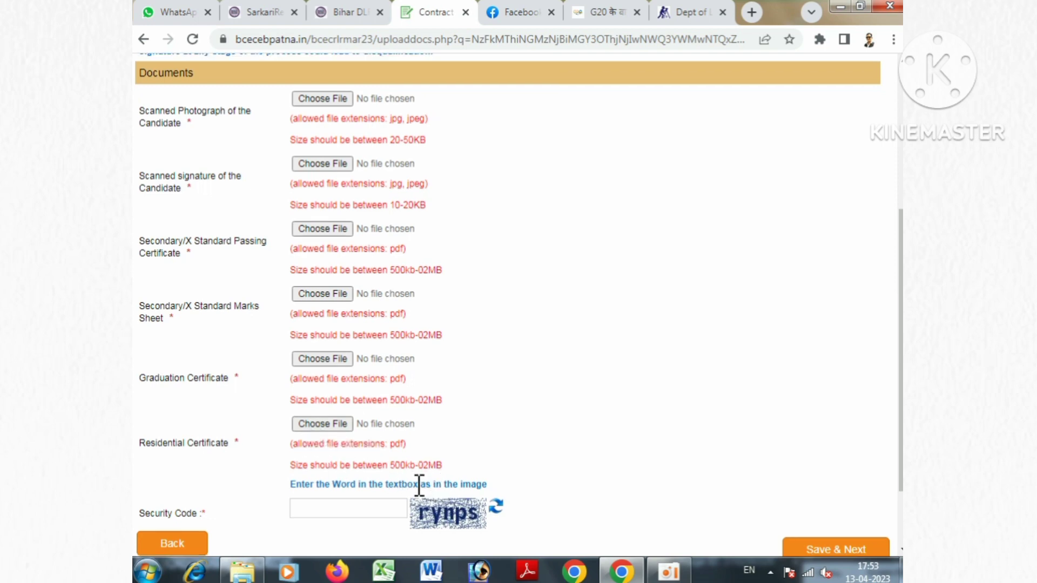
pyautogui.scroll(-2, 421, 482)
pyautogui.click(372, 413)
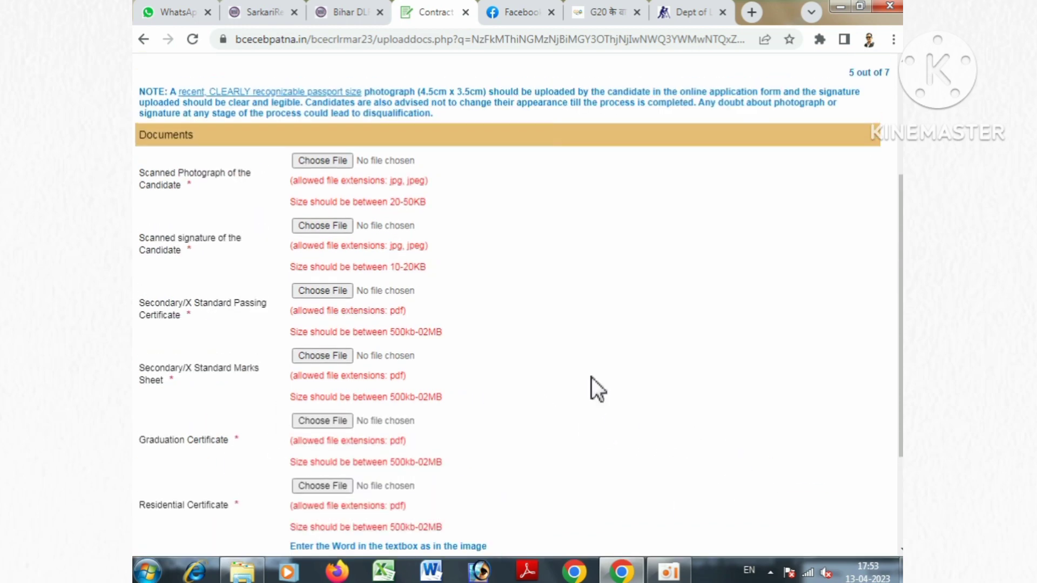
pyautogui.scroll(3, 592, 387)
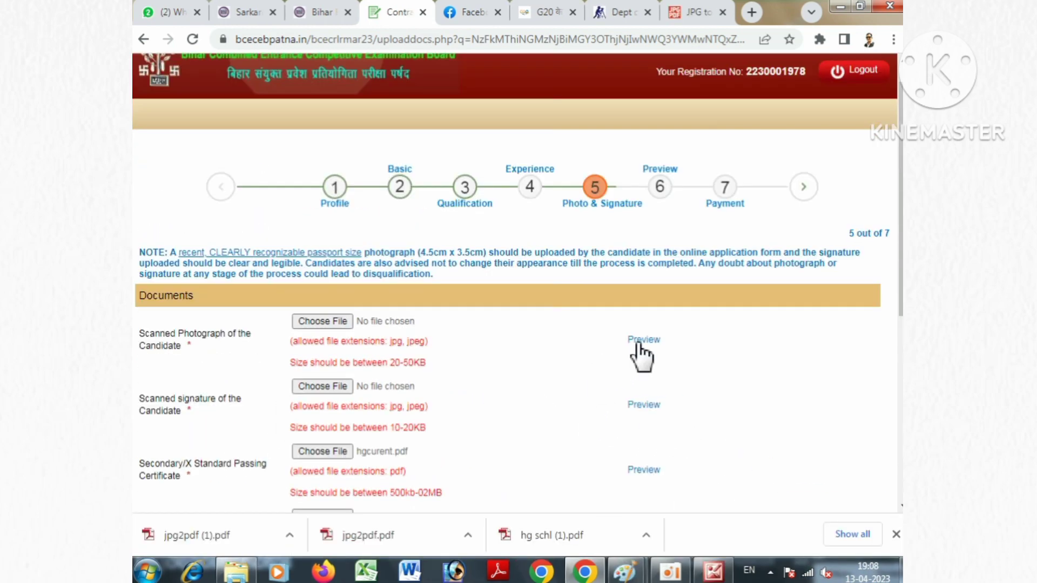
# Step: Preview and accept the candidate's scanned photograph, then save the uploaded documents and confirm they are correct
pyautogui.click(635, 346)
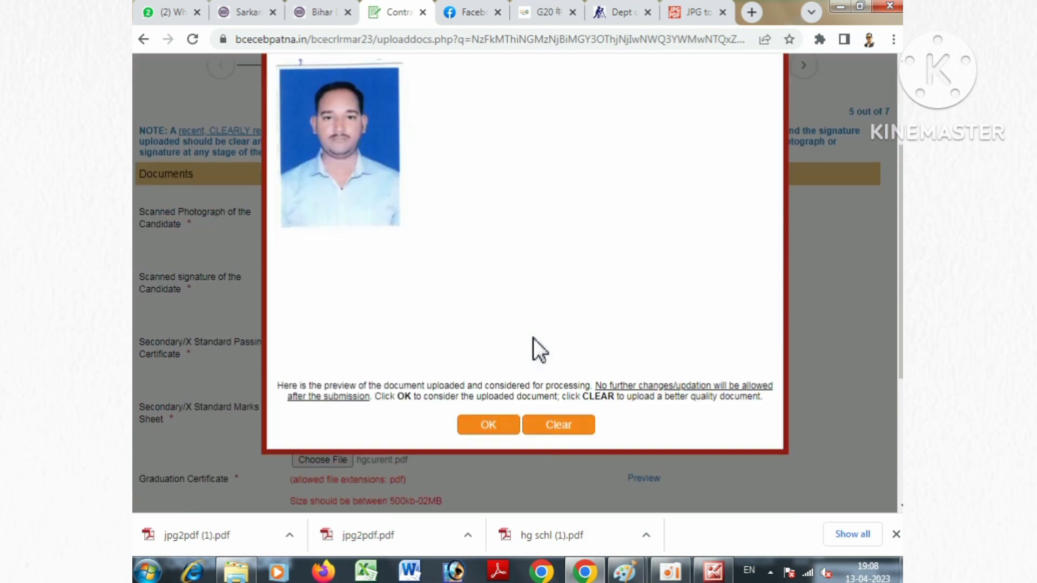
pyautogui.click(492, 426)
pyautogui.scroll(-1, 763, 311)
pyautogui.scroll(-4, 764, 311)
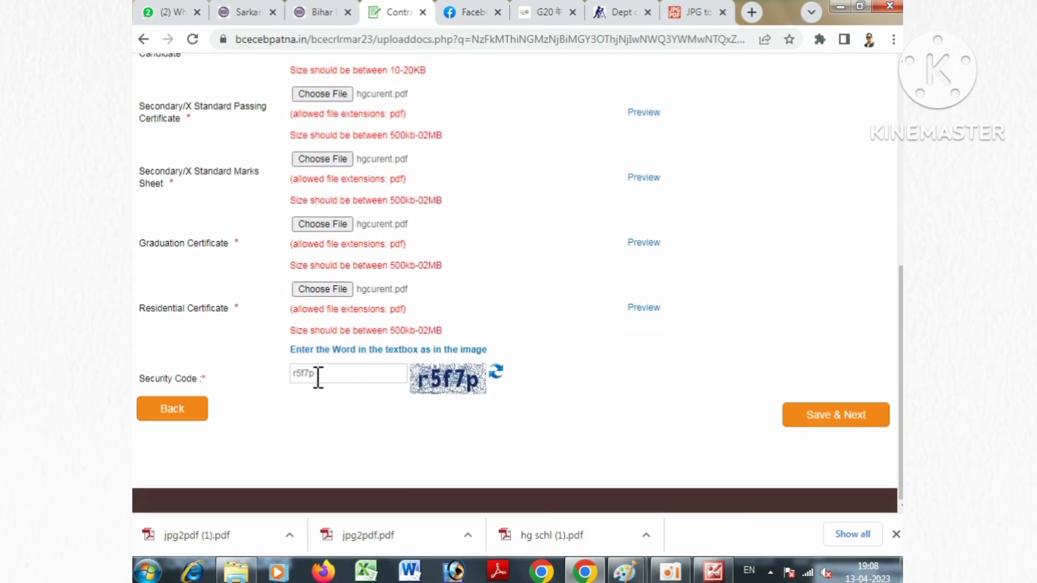
pyautogui.click(833, 417)
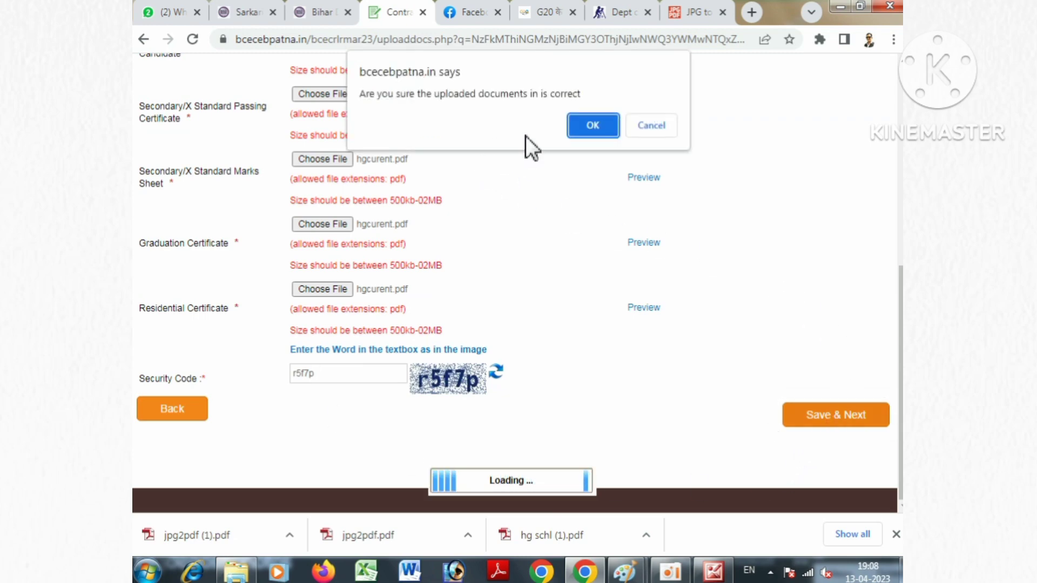
pyautogui.click(590, 127)
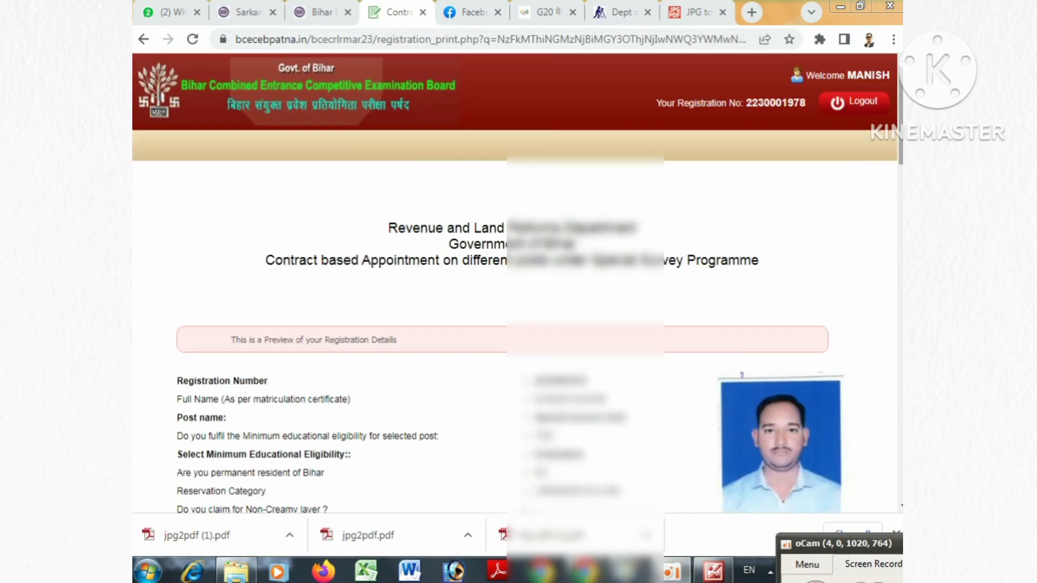
# Step: Review the registration preview, from the profile and personal details to the educational qualifications and uploaded document list
pyautogui.scroll(-20, 516, 335)
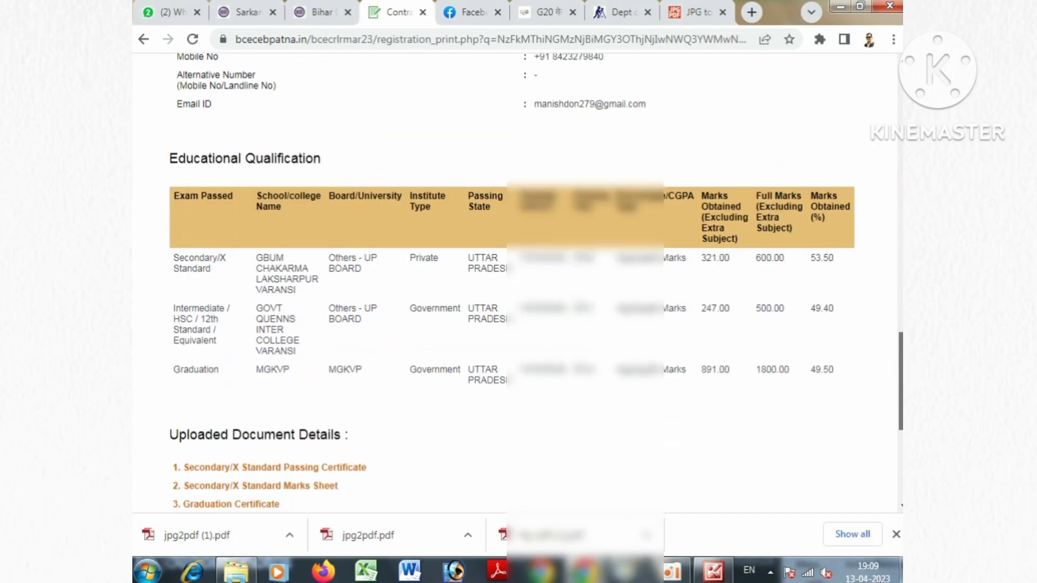
pyautogui.scroll(-10, 516, 281)
pyautogui.scroll(20, 895, 252)
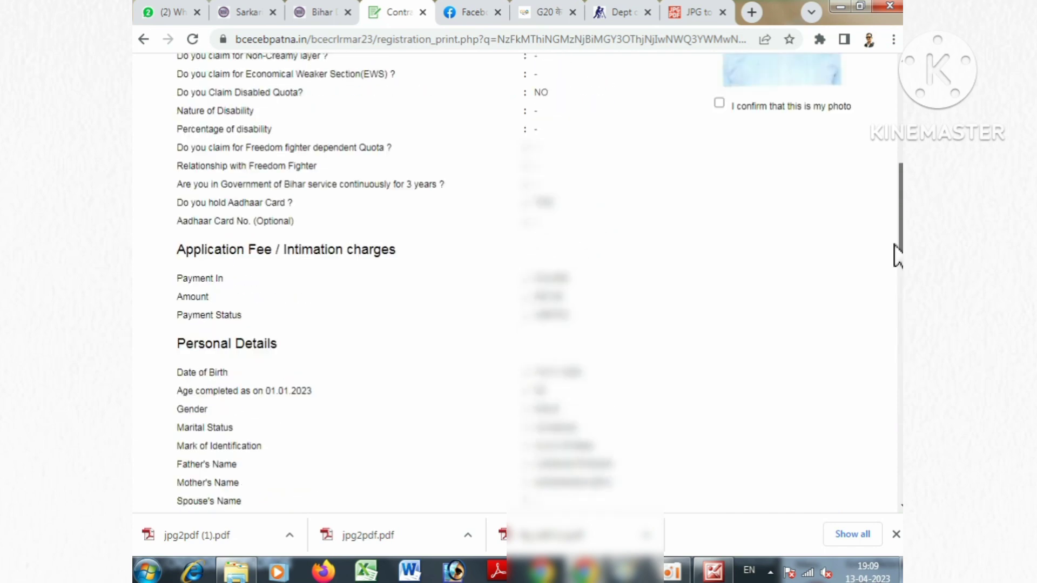
pyautogui.scroll(10, 895, 253)
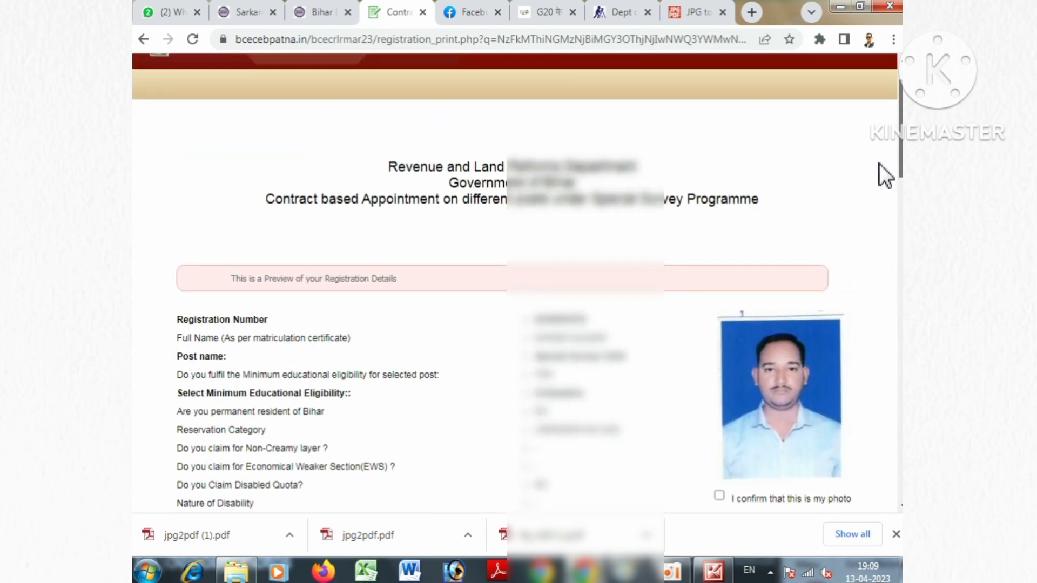
pyautogui.scroll(1, 879, 163)
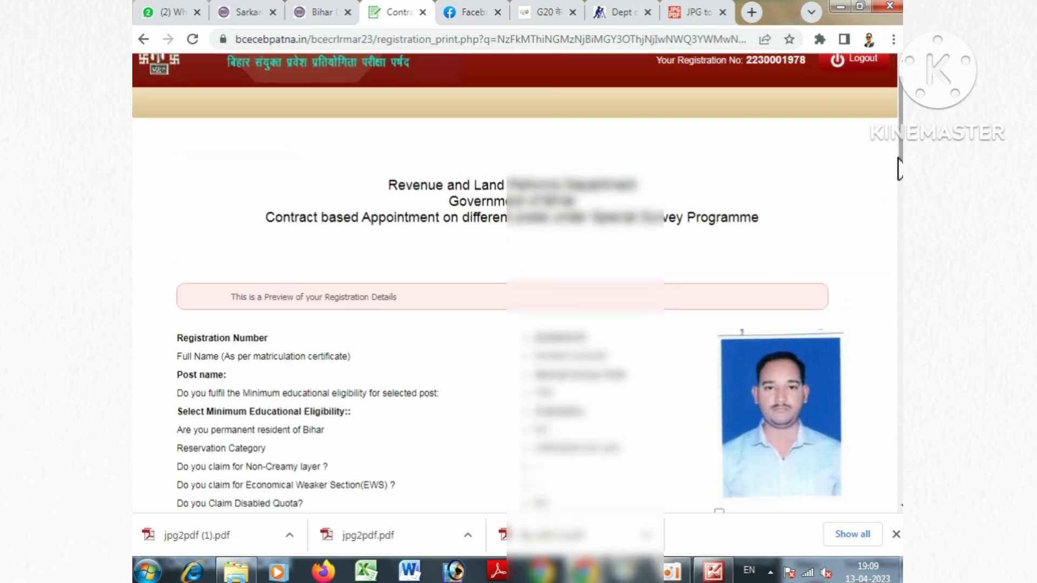
pyautogui.scroll(1, 898, 169)
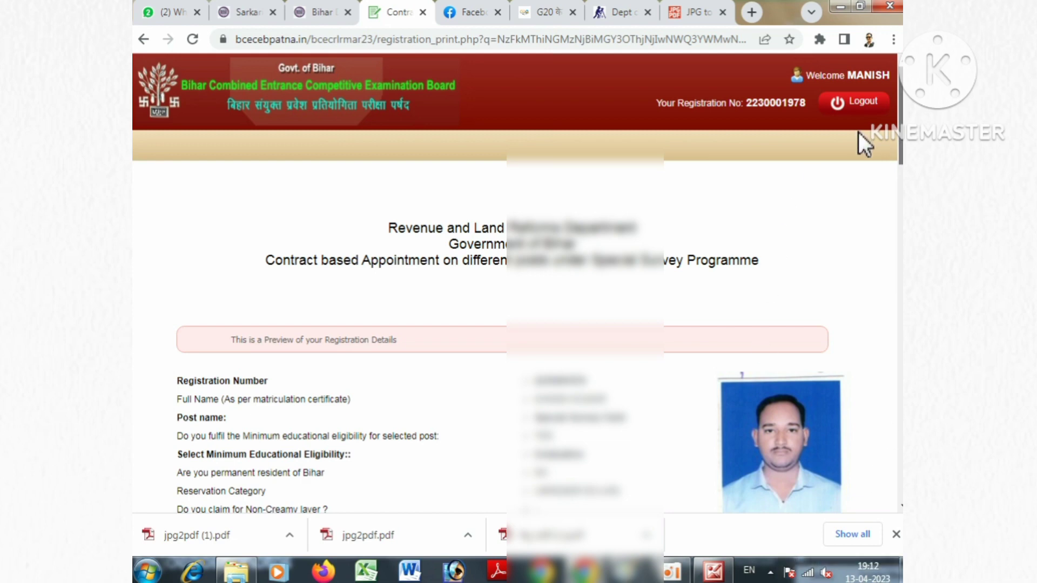
# Step: Confirm the photo and signature, agree to the declaration, and make the final submission of the application
pyautogui.scroll(-2, 873, 176)
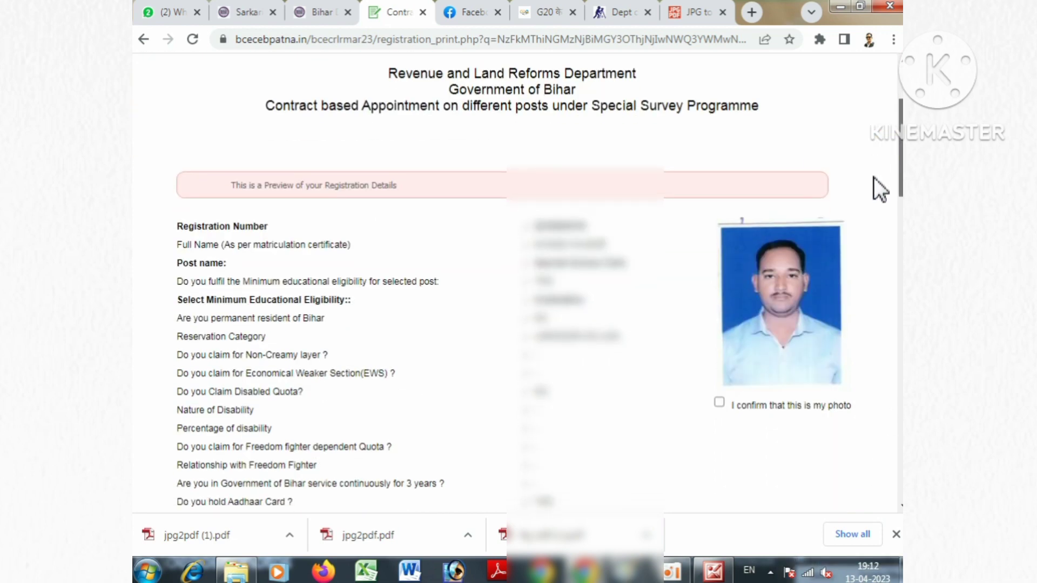
pyautogui.scroll(-2, 873, 177)
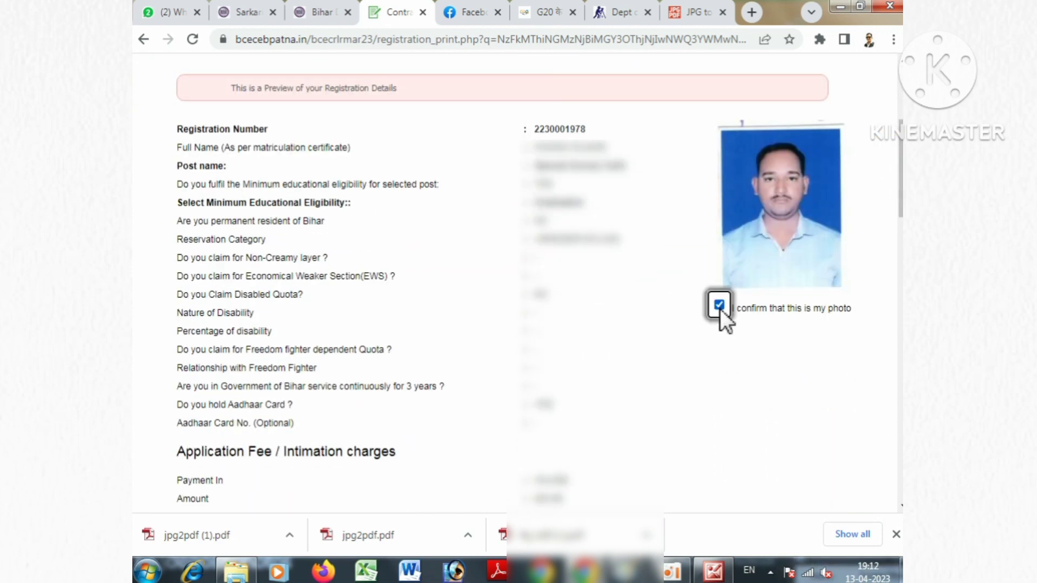
pyautogui.moveTo(900, 167); pyautogui.dragTo(900, 451)
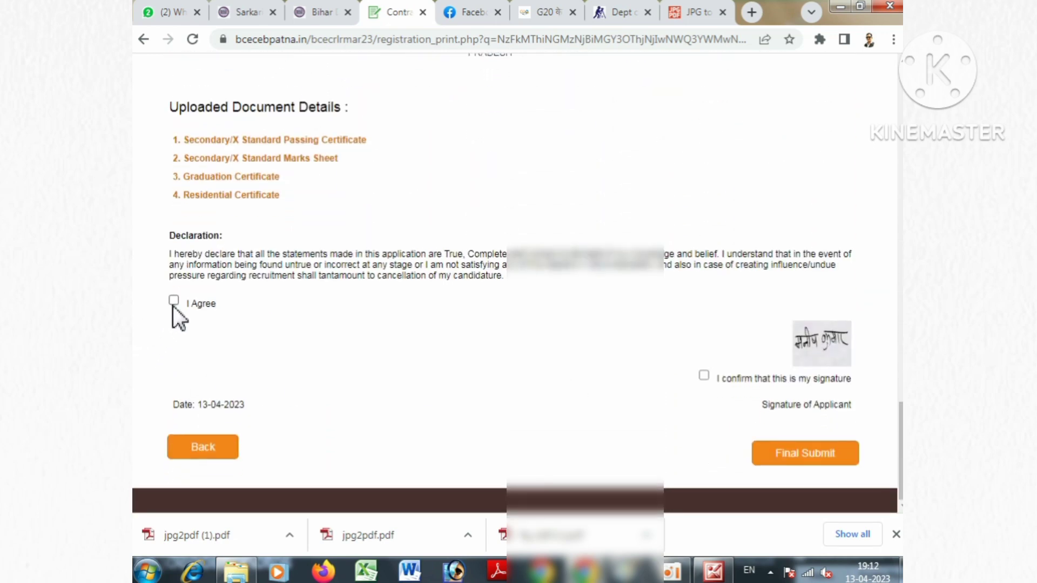
pyautogui.click(703, 376)
pyautogui.click(809, 458)
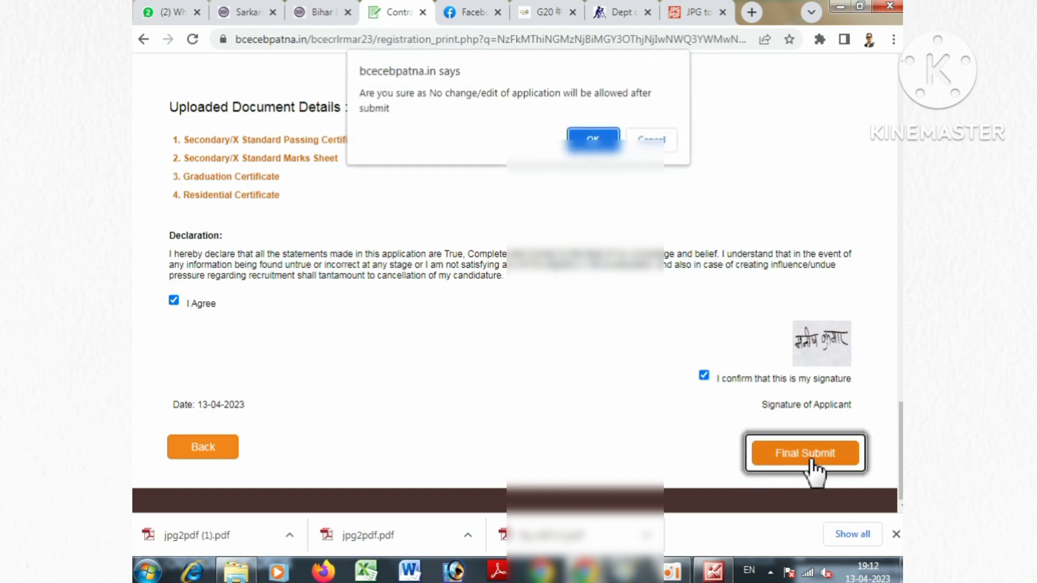
pyautogui.click(591, 142)
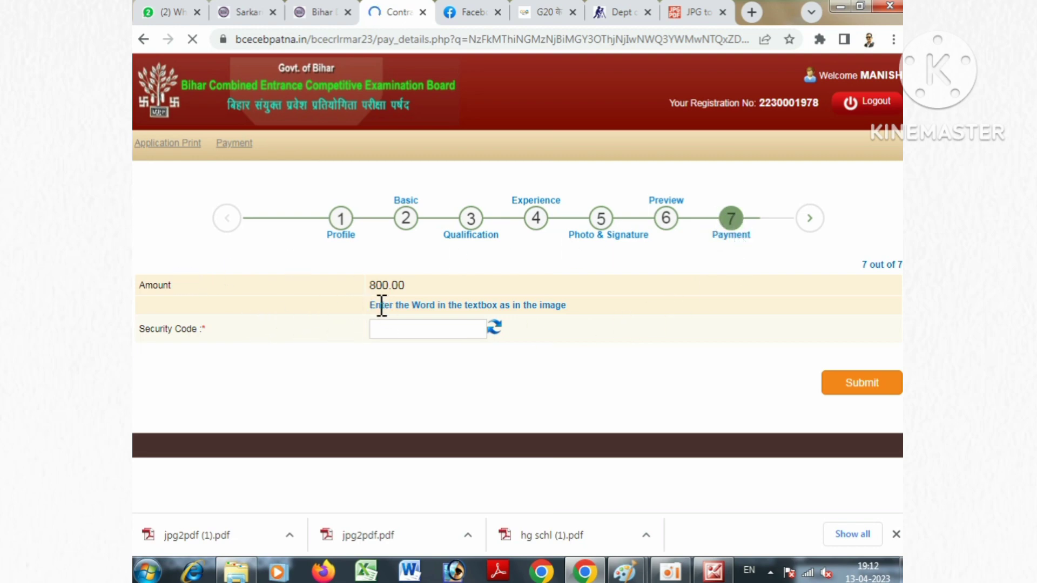
# Step: Refresh the captcha image, fill in the security code and submit the fee page to continue to the payment gateway
pyautogui.click(494, 329)
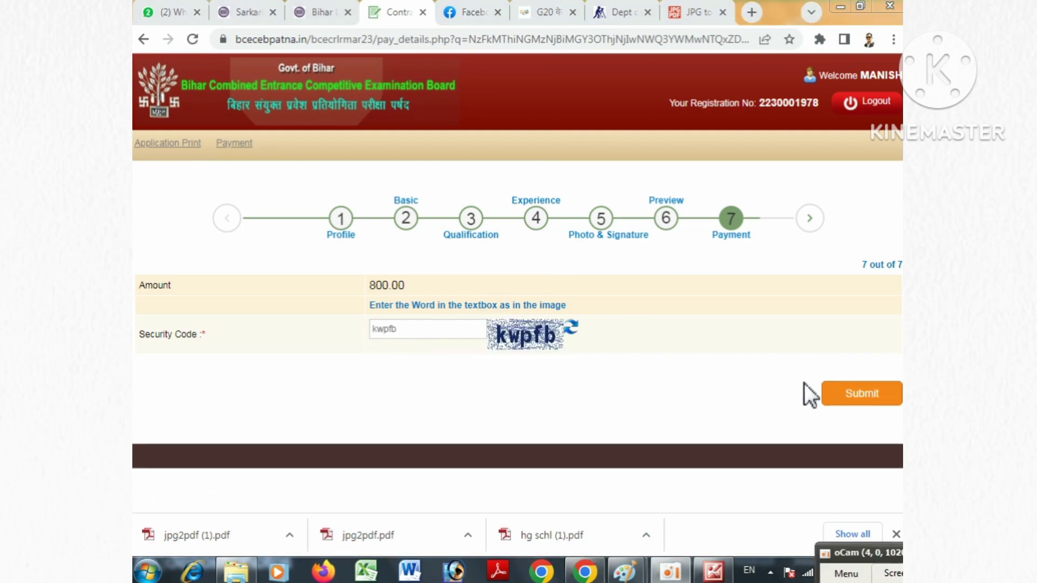
pyautogui.click(845, 397)
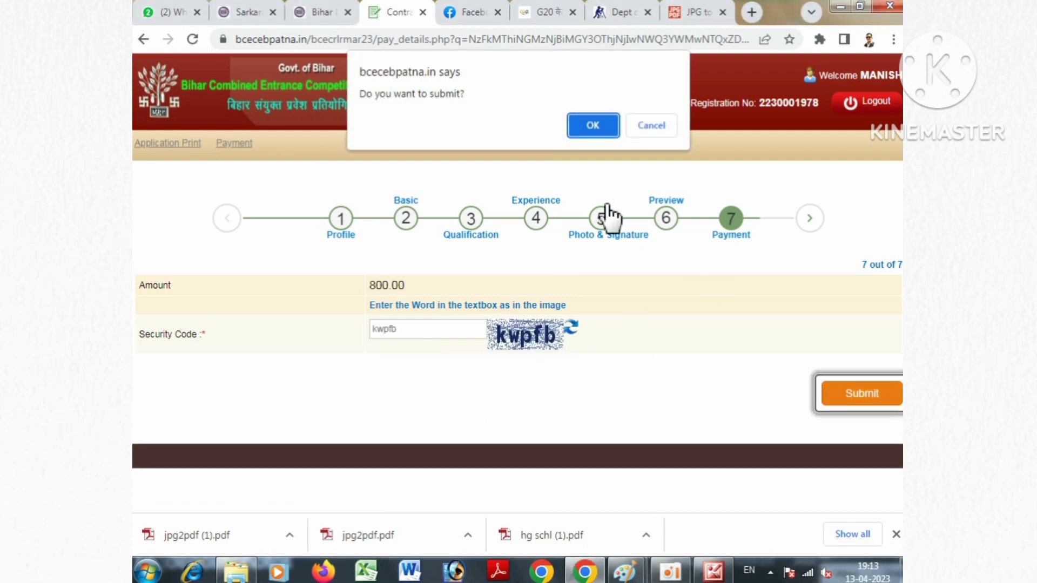
pyautogui.click(578, 131)
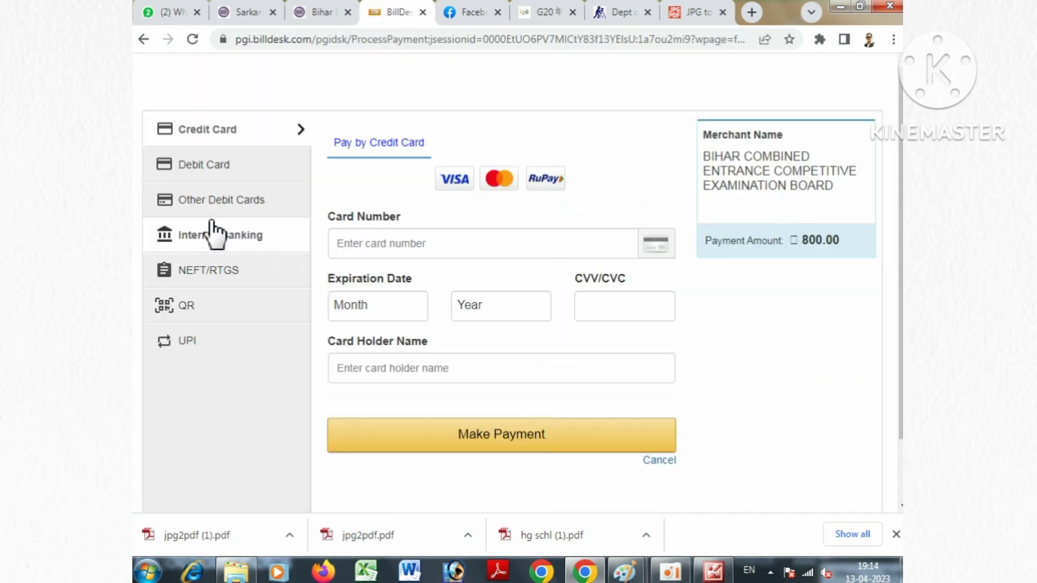
# Step: Look through the Debit Card, Other Debit Cards, Internet Banking and QR payment options for the application fee
pyautogui.click(209, 173)
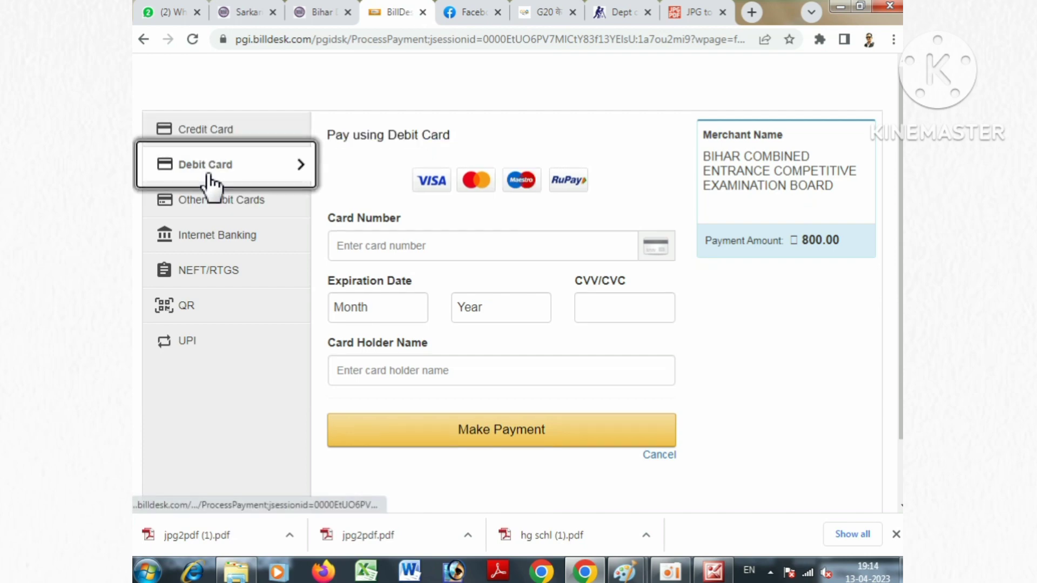
pyautogui.click(210, 217)
pyautogui.click(214, 241)
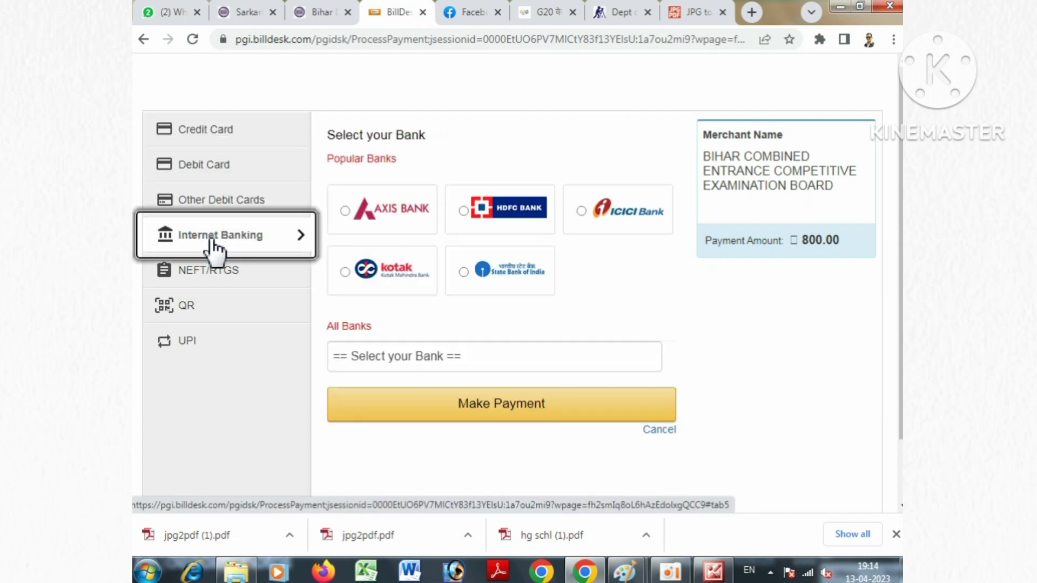
pyautogui.click(199, 318)
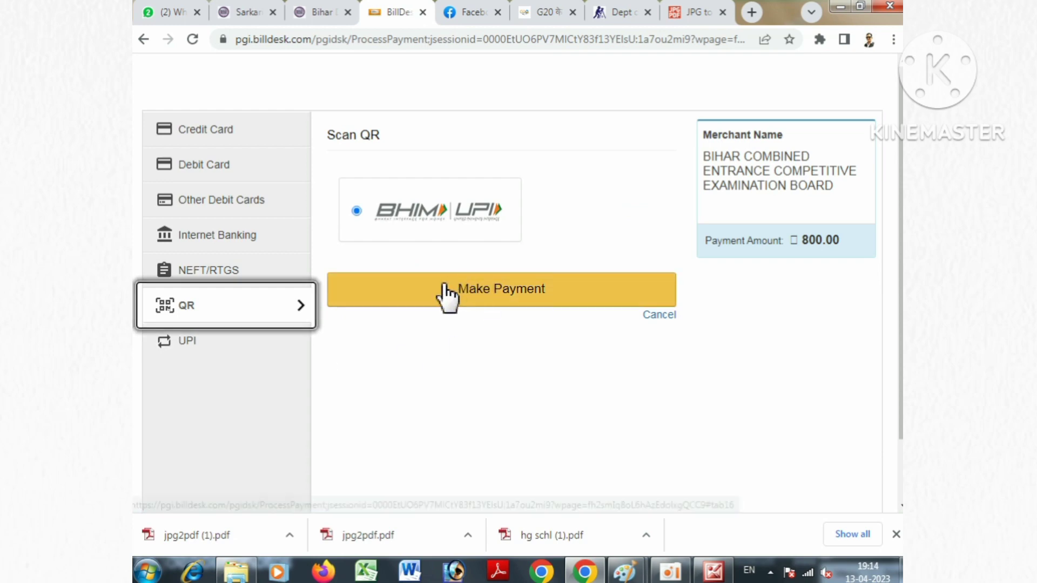
pyautogui.scroll(-2, 526, 362)
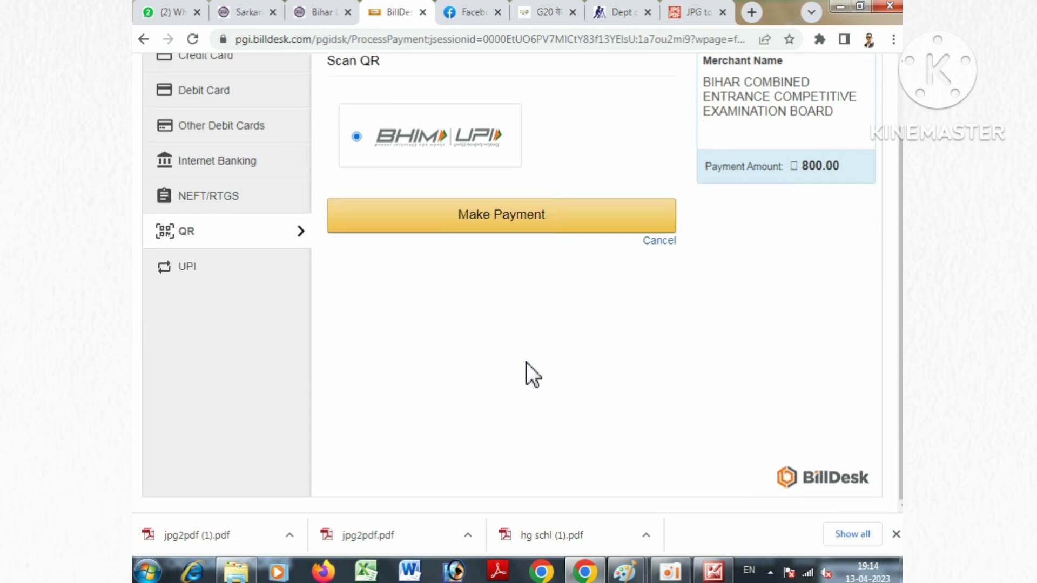
pyautogui.scroll(2, 526, 361)
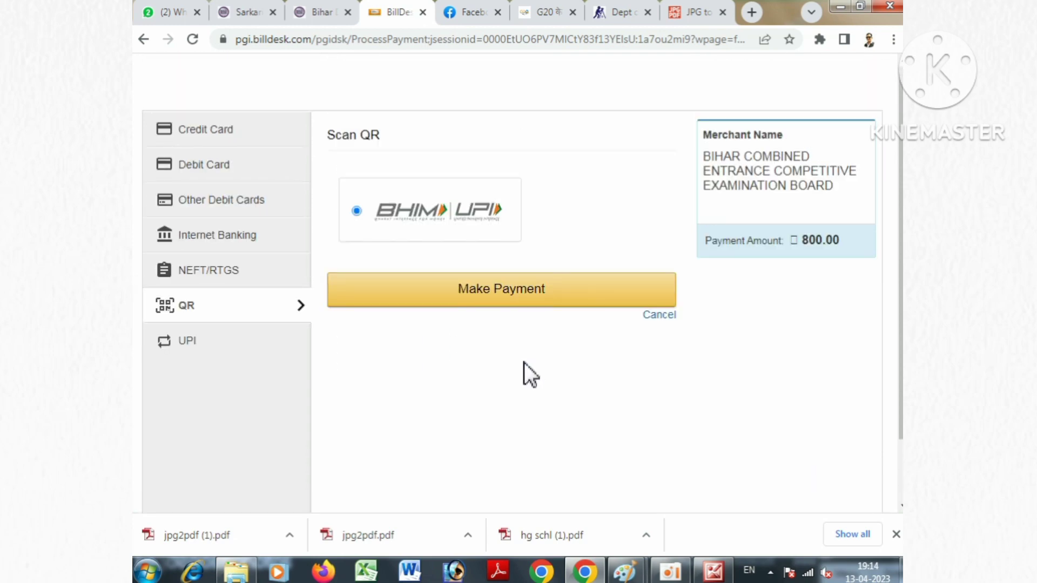